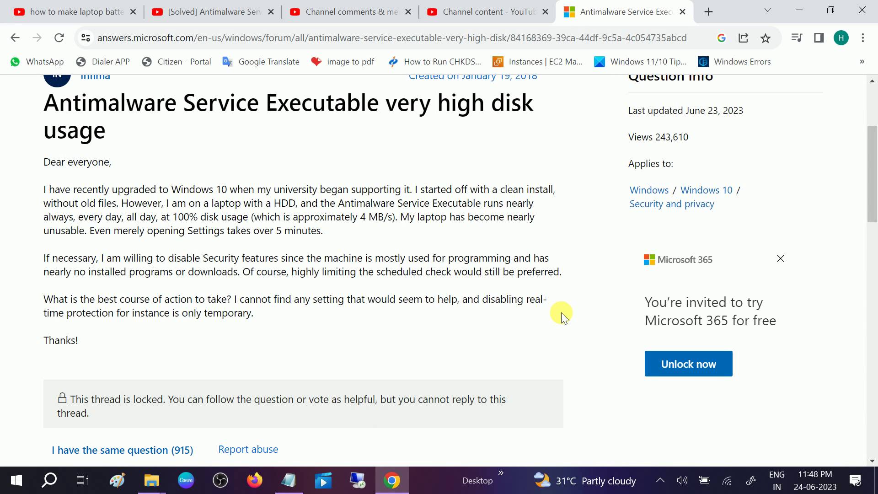
Open Task Manager from the taskbar and select the Antimalware Service Executable process.
right_click(438, 479)
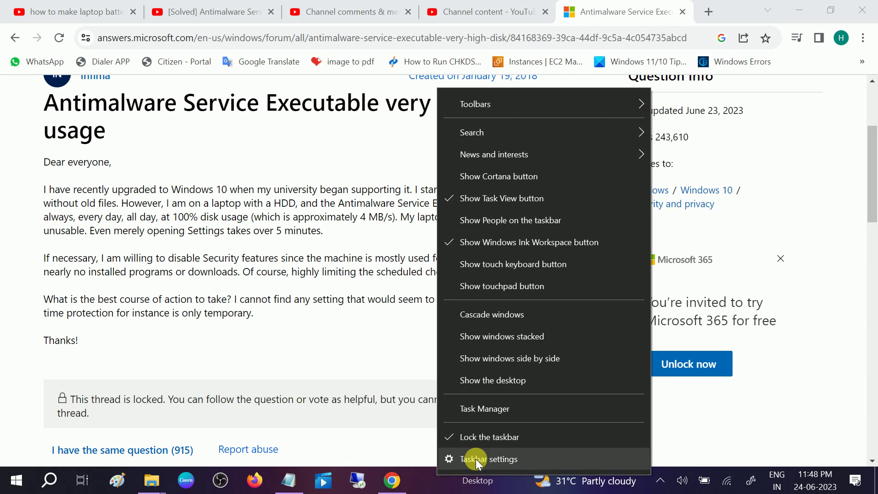
click(492, 412)
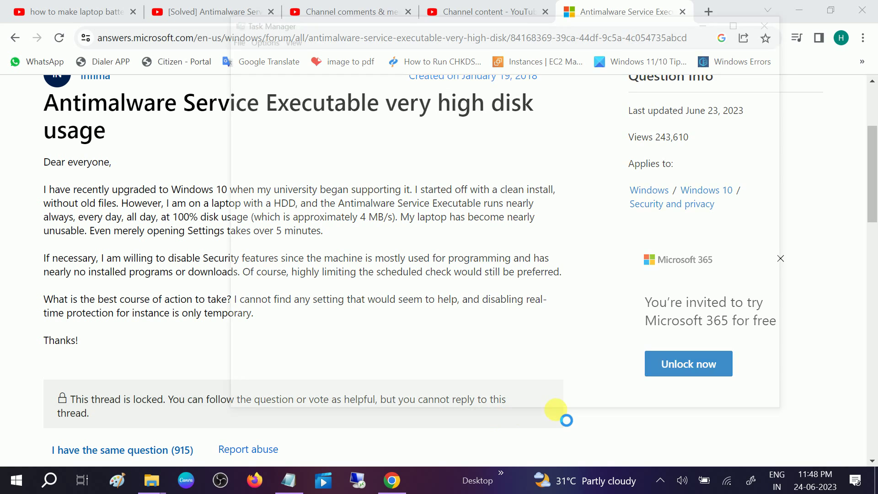
drag(429, 23, 460, 69)
click(319, 194)
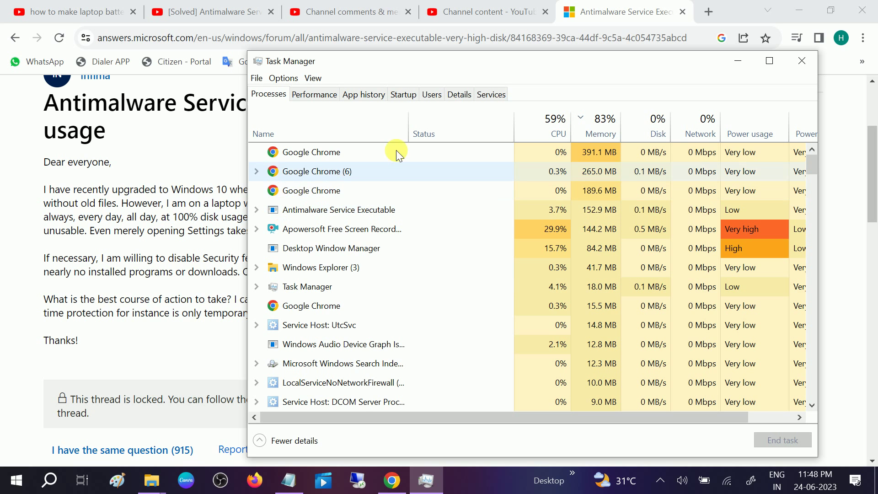
Minimize Task Manager and highlight the forum question's title on the page.
click(733, 64)
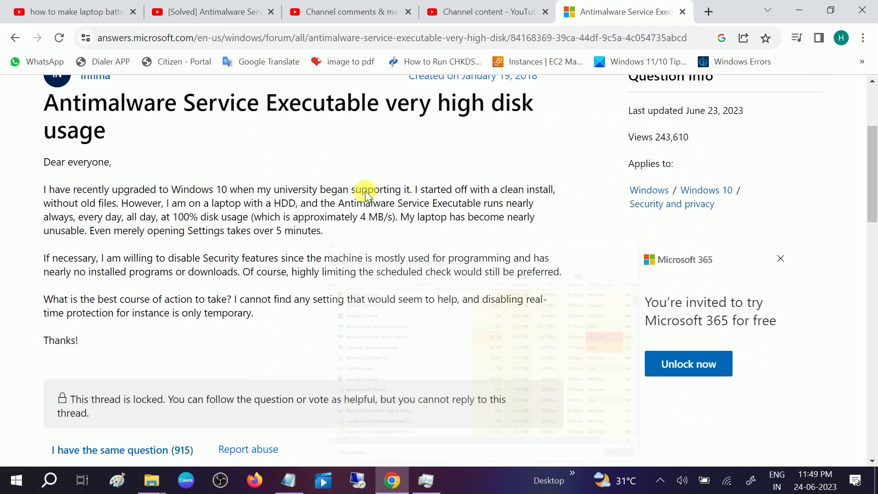
scroll(304, 216, up, 3)
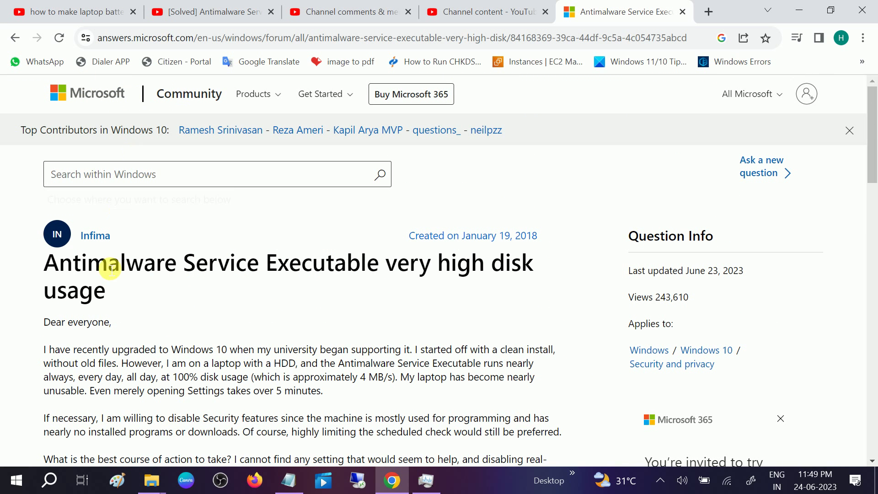
drag(50, 274, 477, 271)
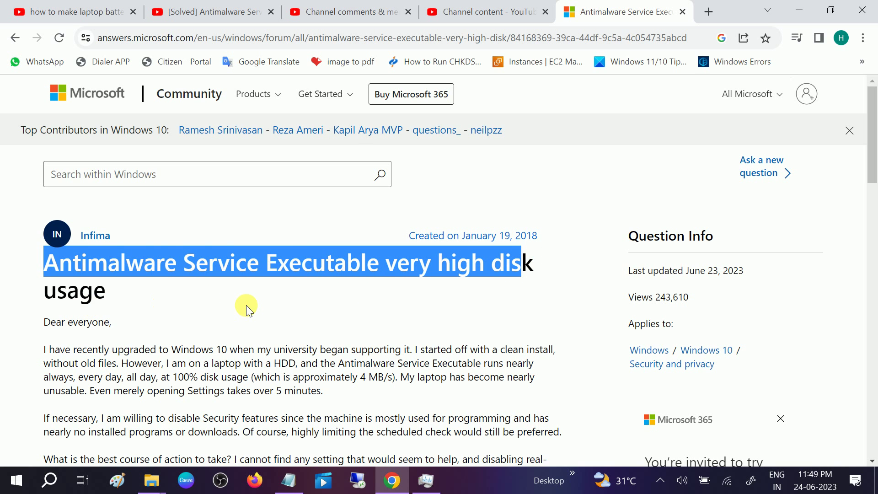
Scroll down to the accepted answer and select its numbered Task Scheduler steps.
scroll(245, 304, down, 3)
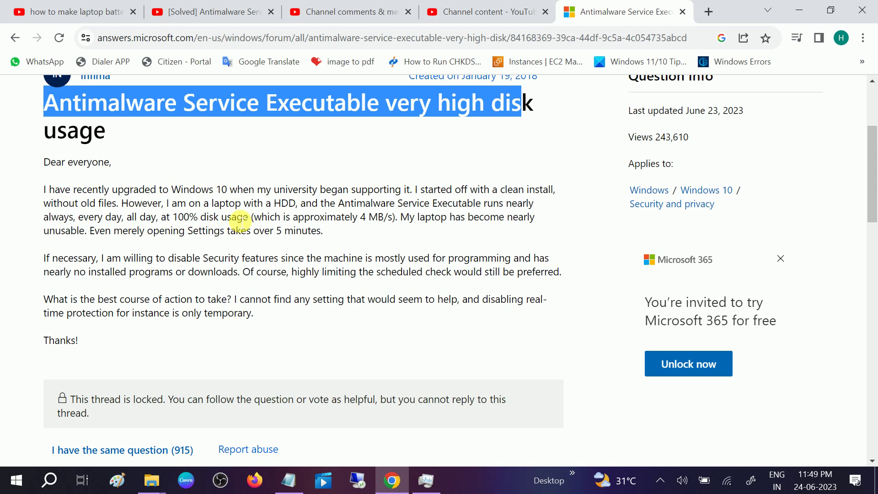
scroll(241, 220, down, 3)
scroll(236, 215, down, 3)
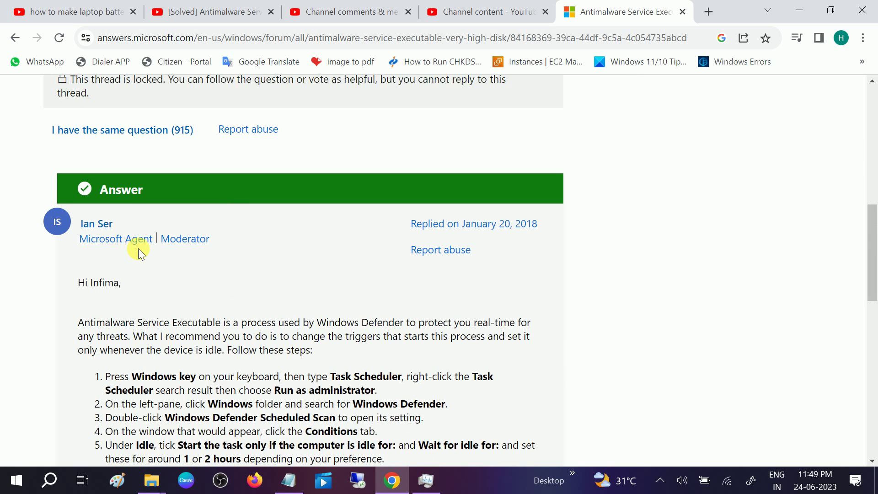
scroll(139, 249, down, 3)
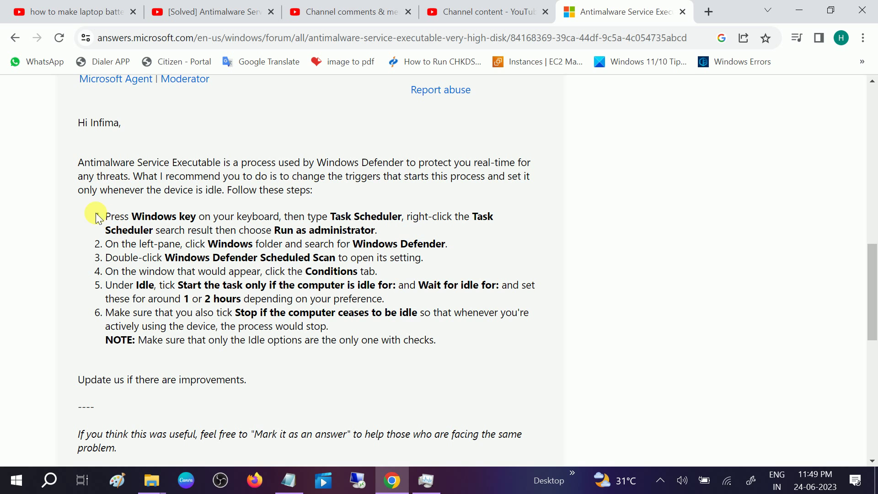
drag(104, 216, 436, 338)
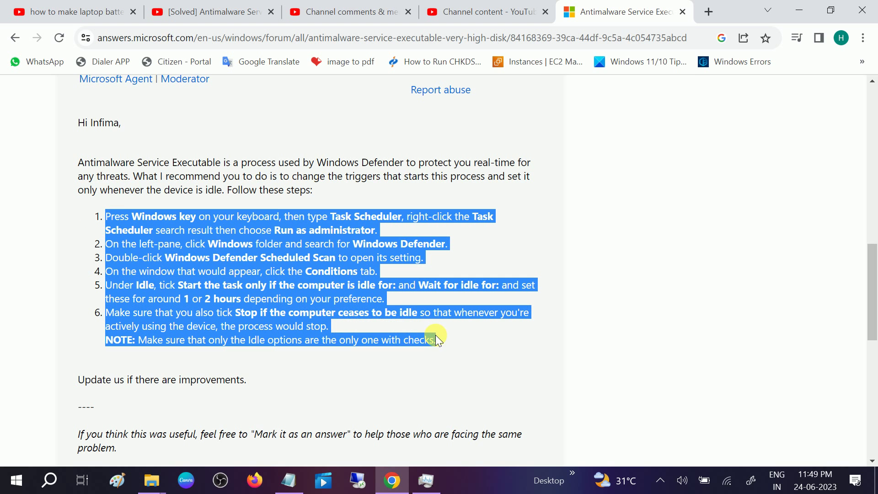
Copy the forum thread's URL into Notepad, replacing the old text, then return to the forum.
click(705, 41)
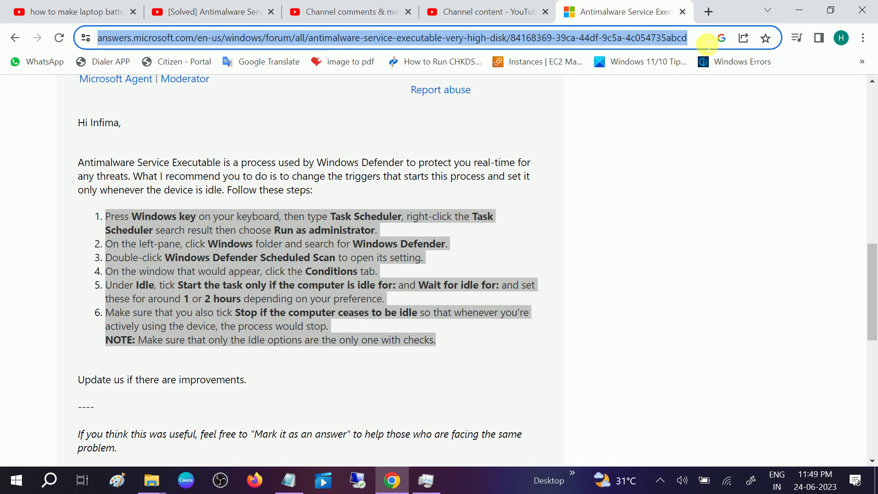
click(711, 40)
drag(712, 35, 40, 34)
key(ctrl+c)
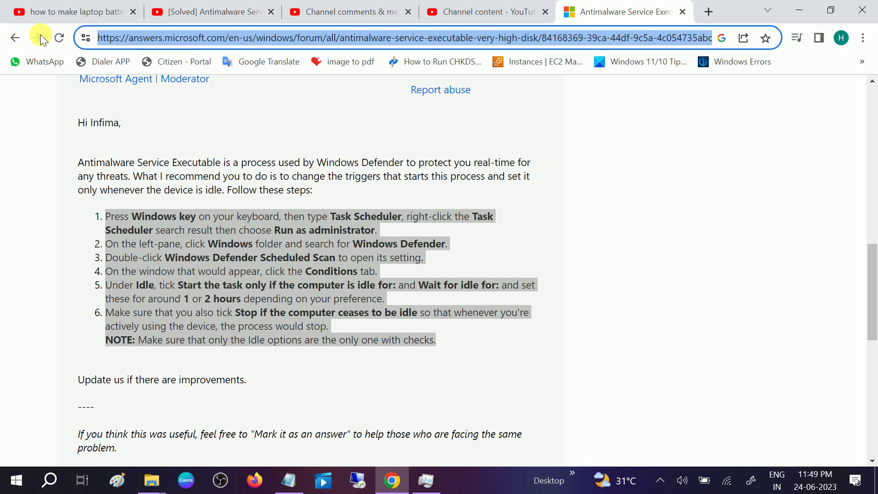
click(289, 479)
key(ctrl+v)
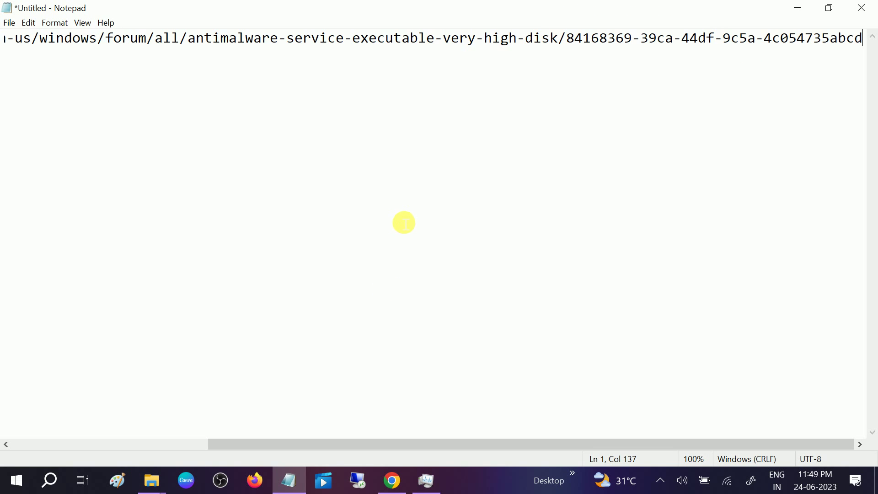
click(800, 12)
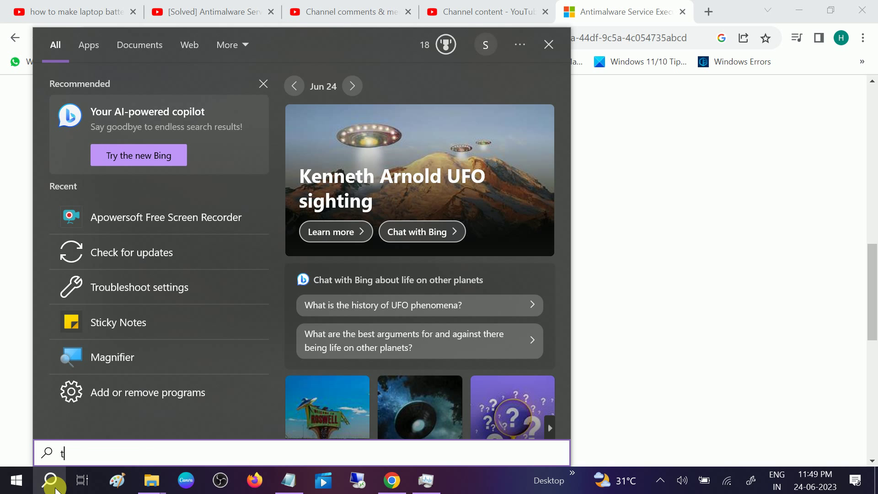
Search 'task s' and run Task Scheduler as administrator.
text(ask s)
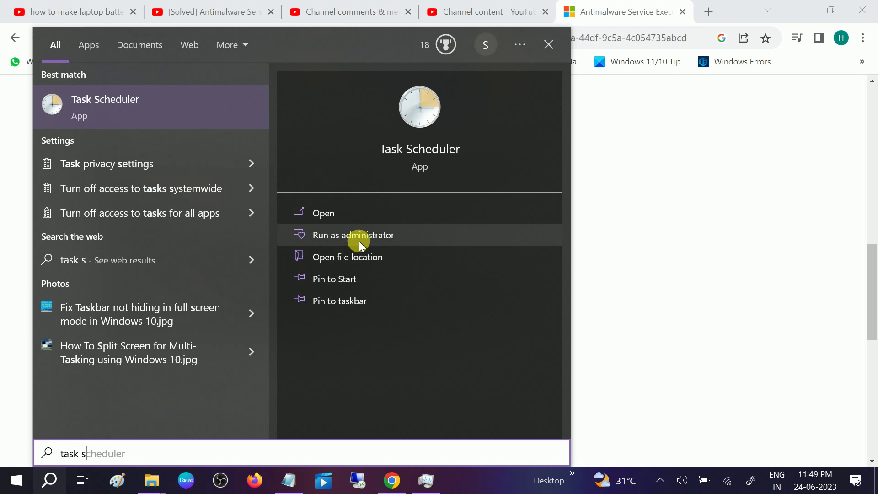
click(361, 244)
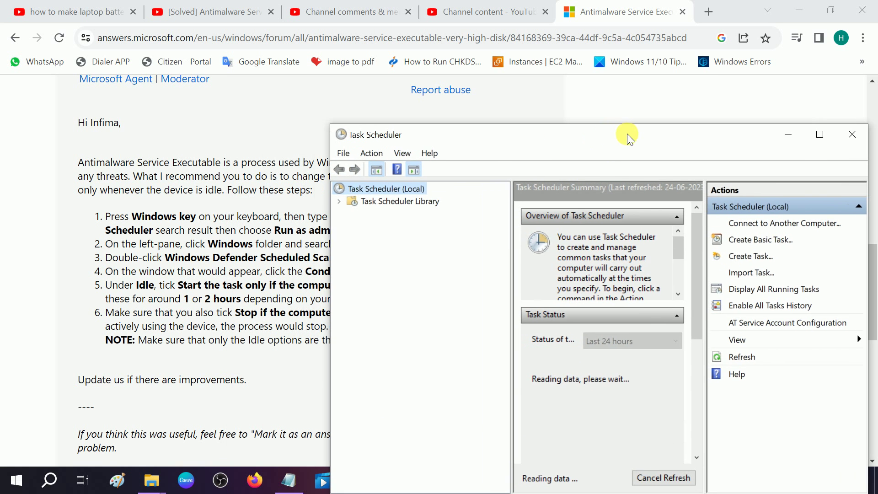
Expand Task Scheduler Library > Microsoft > Windows in the folder tree.
drag(466, 155, 629, 121)
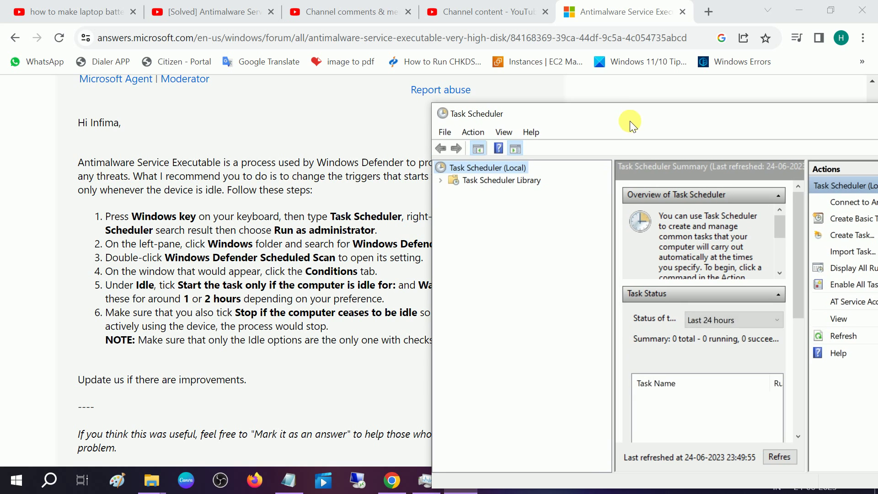
click(481, 179)
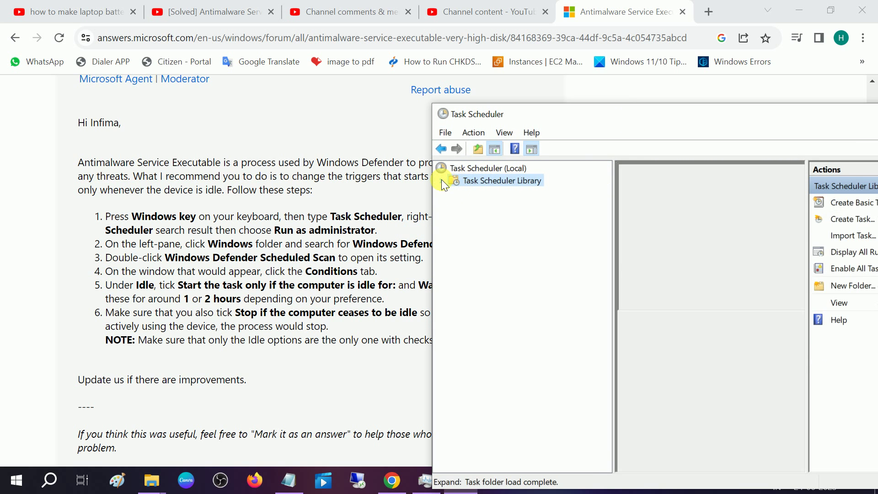
click(441, 180)
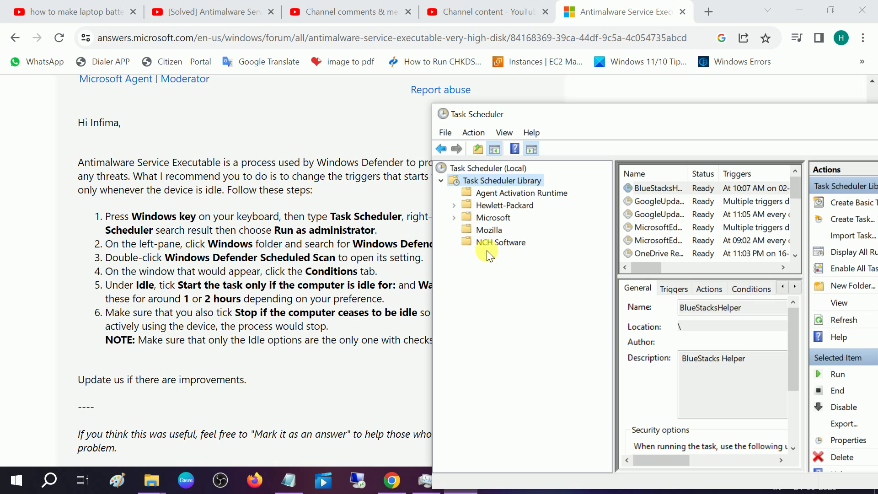
click(485, 215)
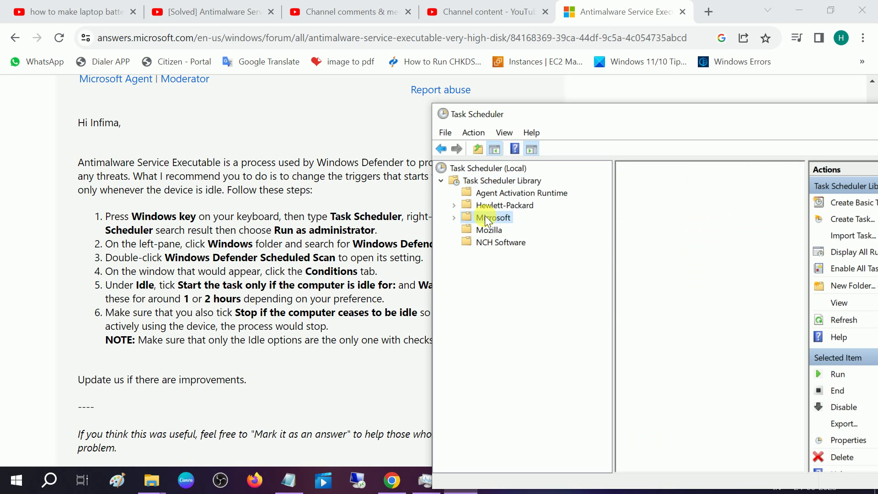
click(455, 218)
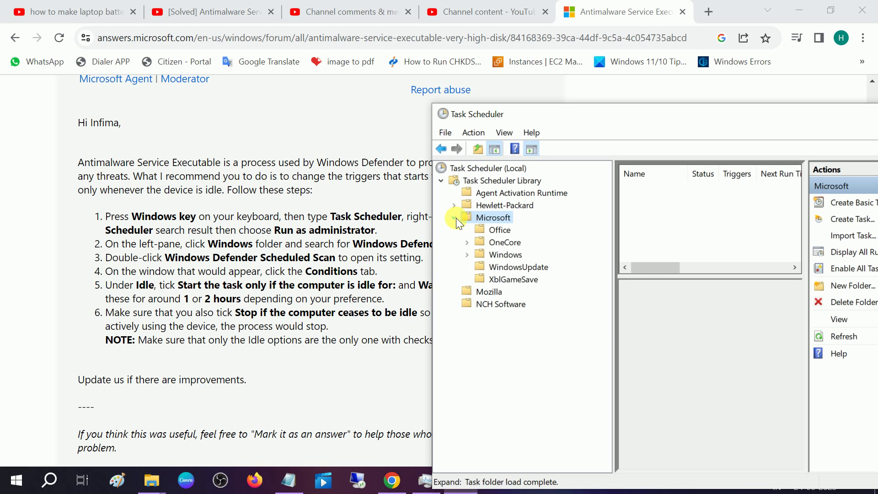
click(502, 254)
click(467, 254)
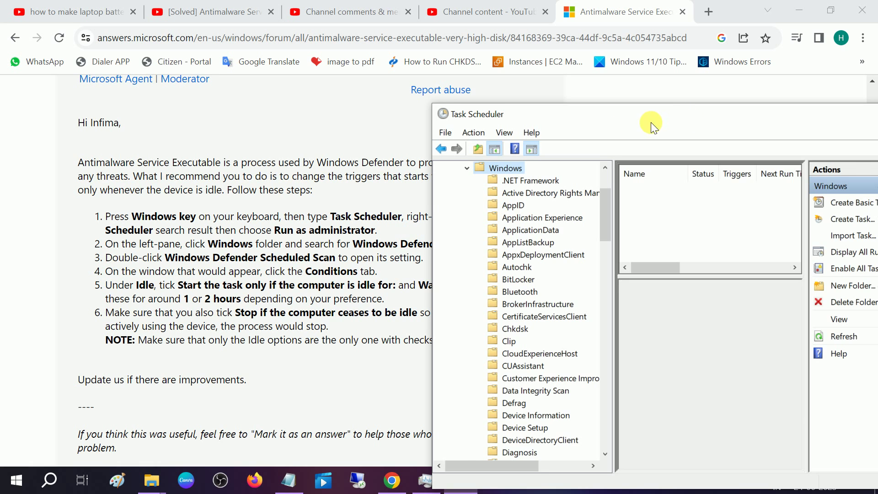
Open the Windows Defender folder to list its four tasks and maximize the window.
drag(651, 123, 693, 142)
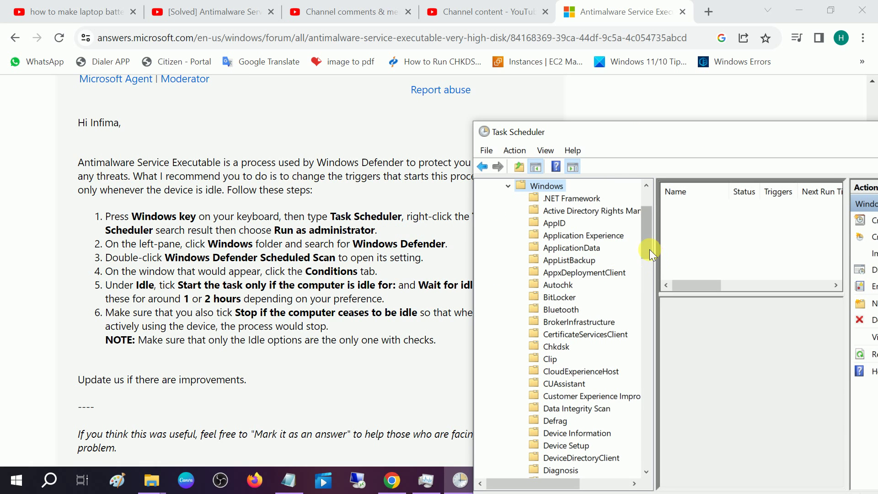
drag(648, 250, 648, 428)
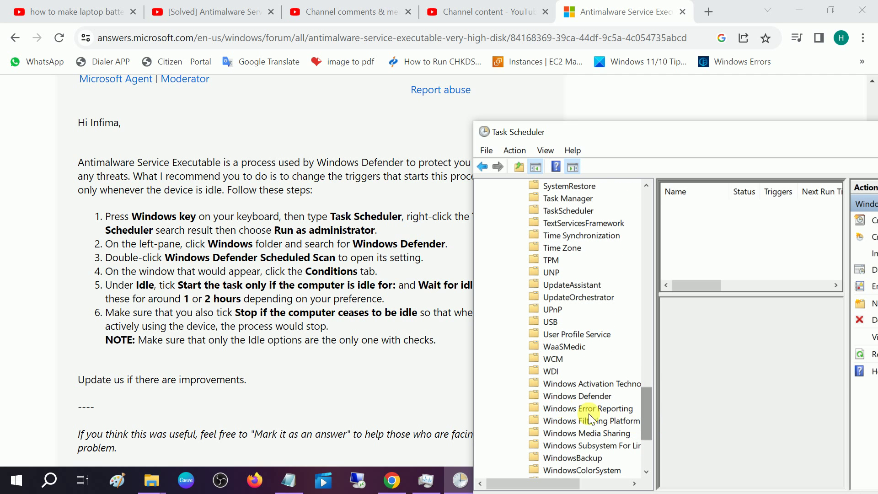
click(552, 397)
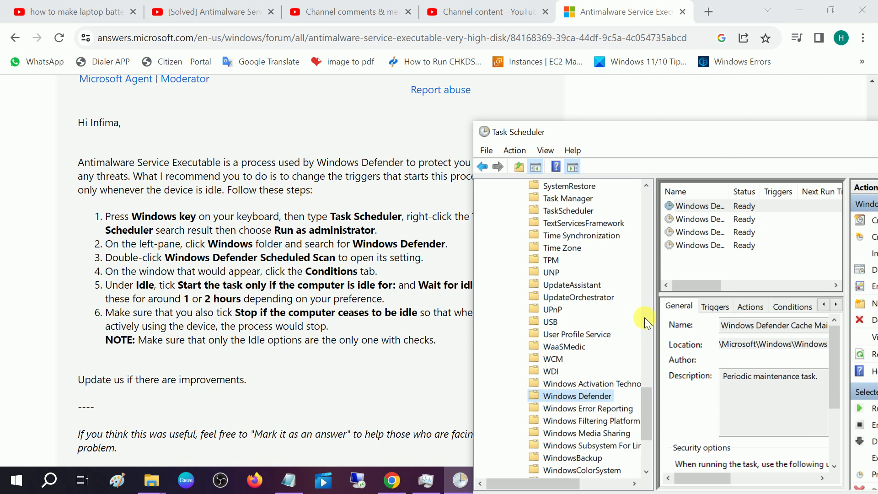
drag(734, 129, 526, 158)
click(774, 149)
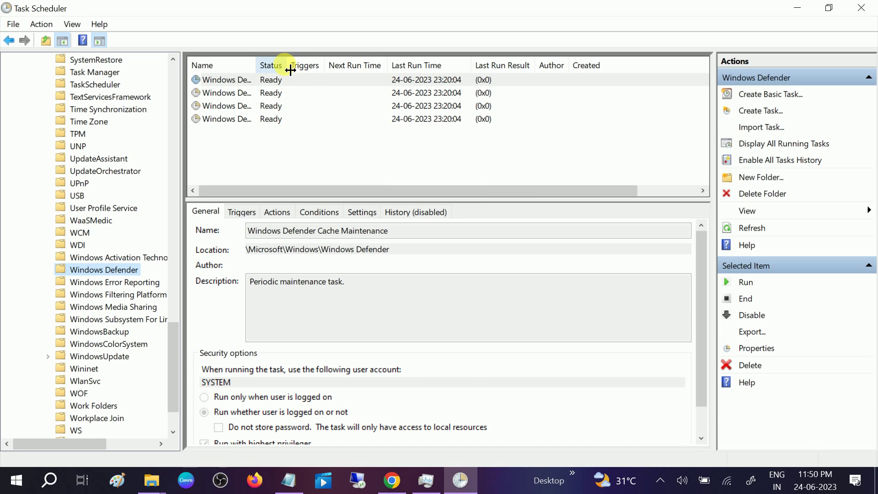
Widen the Name and Status columns and open Windows Defender Scheduled Scan's Properties.
drag(291, 69, 347, 76)
drag(255, 67, 379, 71)
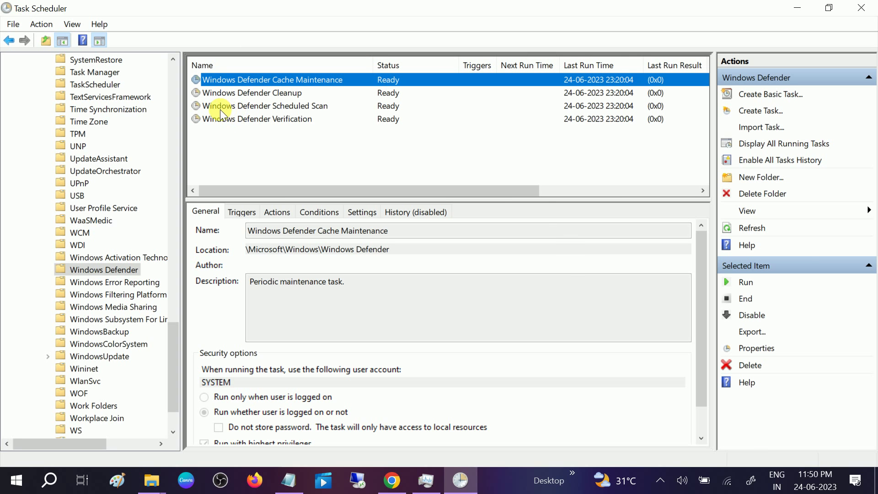
click(309, 109)
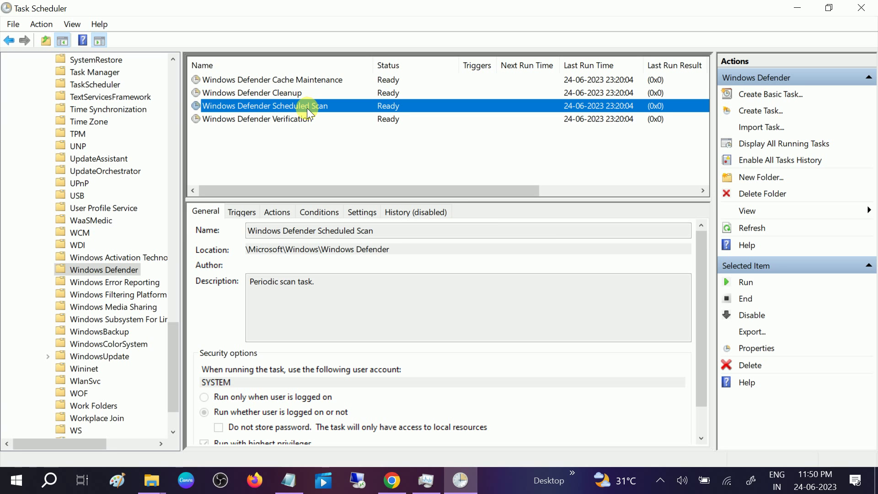
right_click(303, 103)
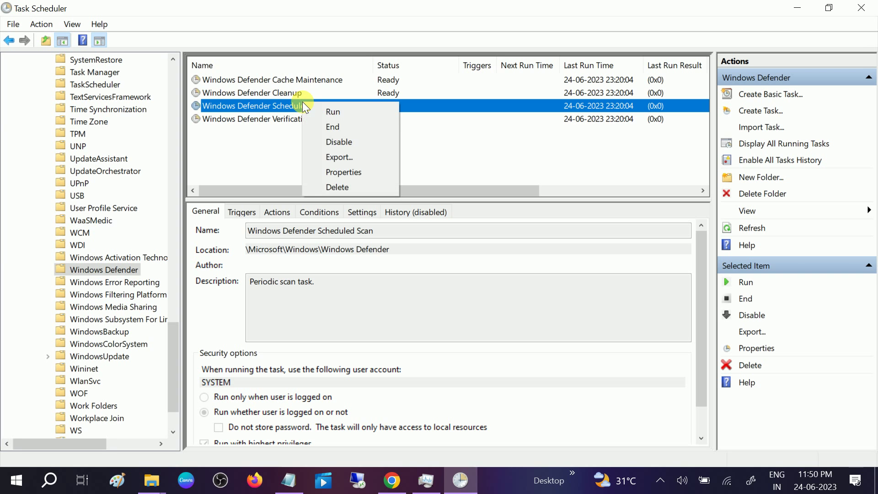
click(337, 173)
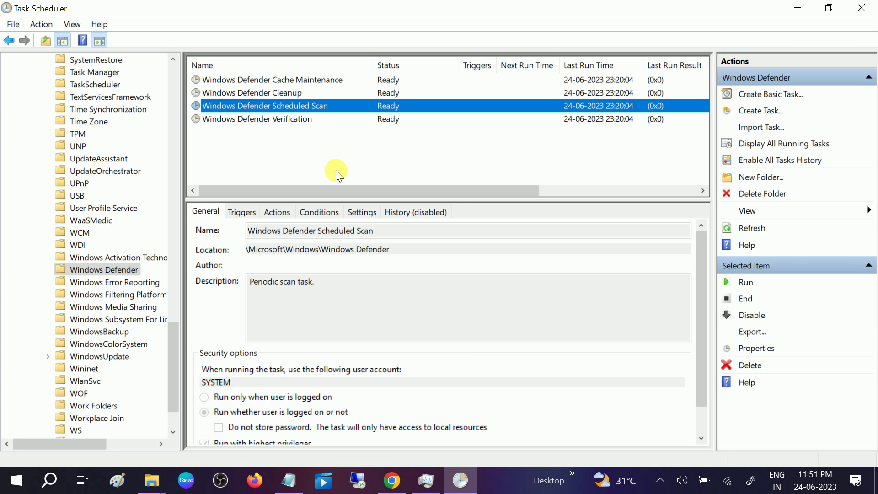
drag(338, 48, 744, 64)
click(794, 8)
On the Conditions tab, start the scan only after 1 hour idle, waiting up to 2 hours.
scroll(211, 298, down, 3)
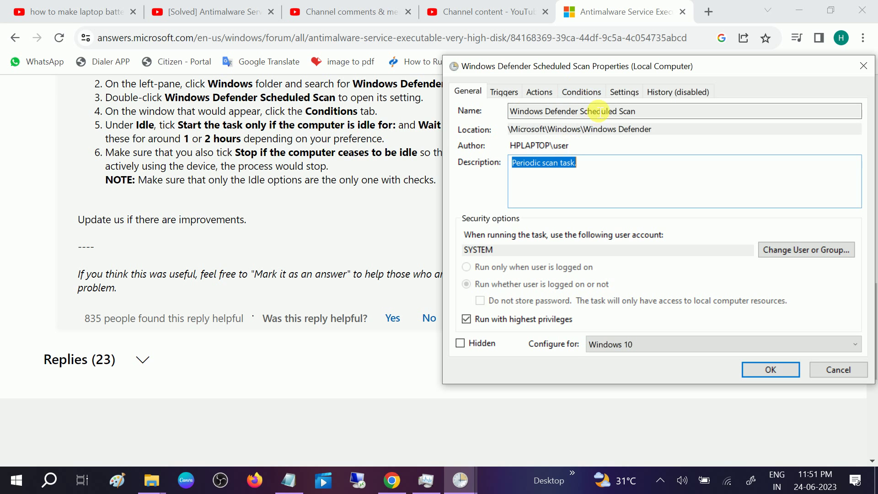
click(592, 95)
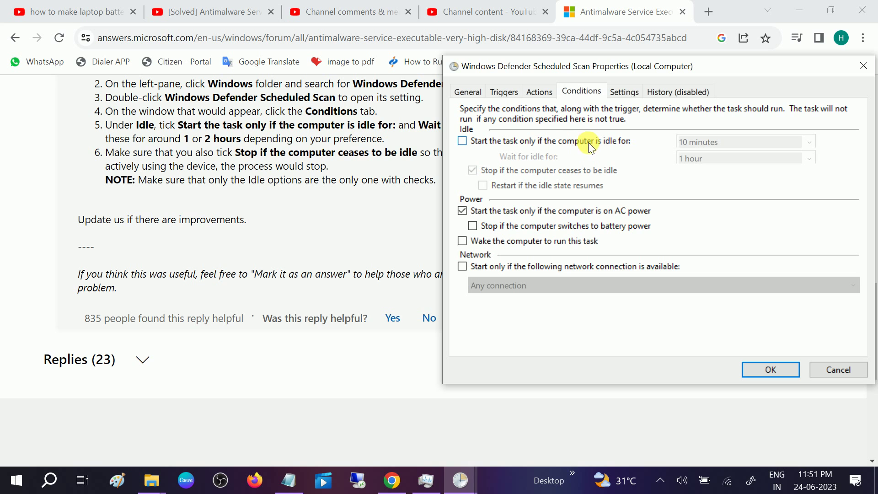
click(463, 141)
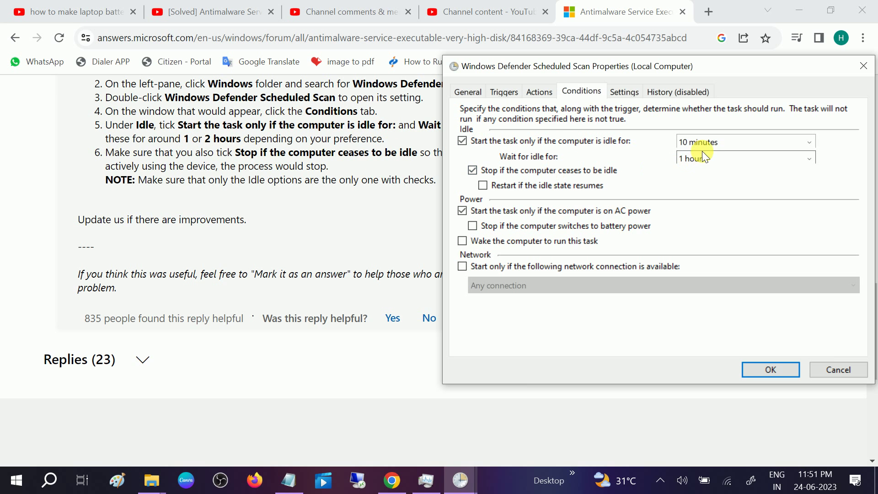
click(756, 143)
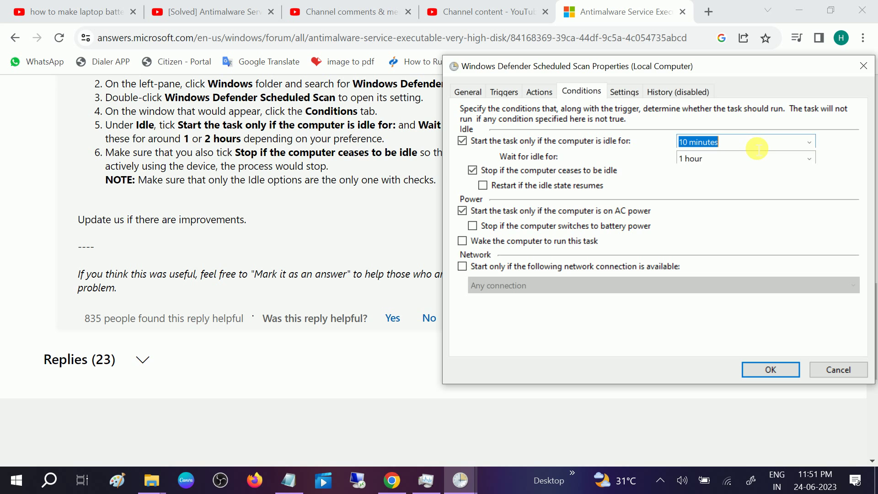
click(809, 142)
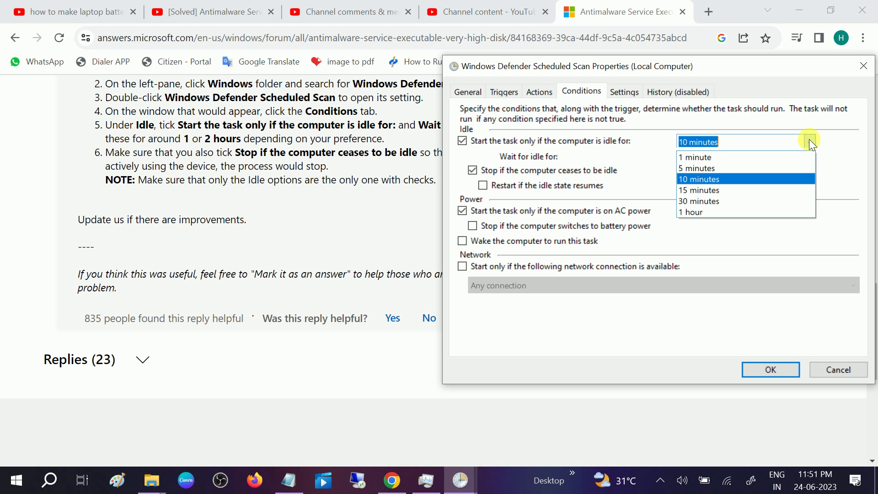
click(702, 212)
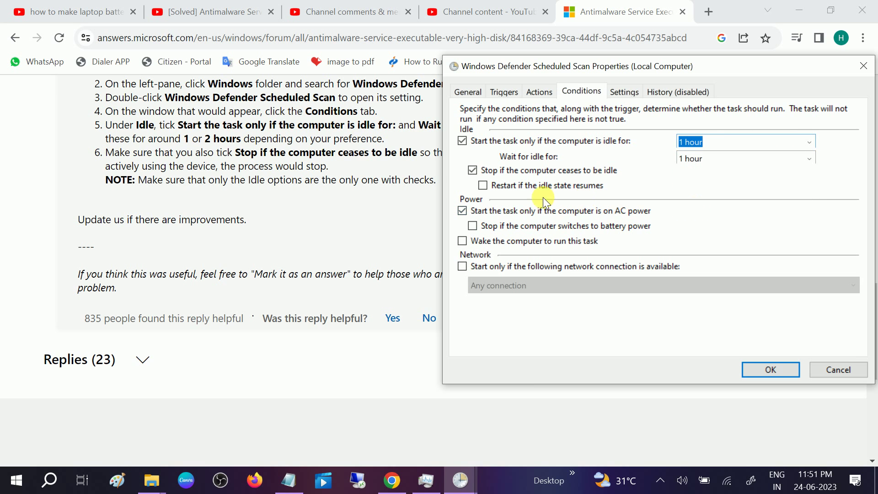
click(719, 162)
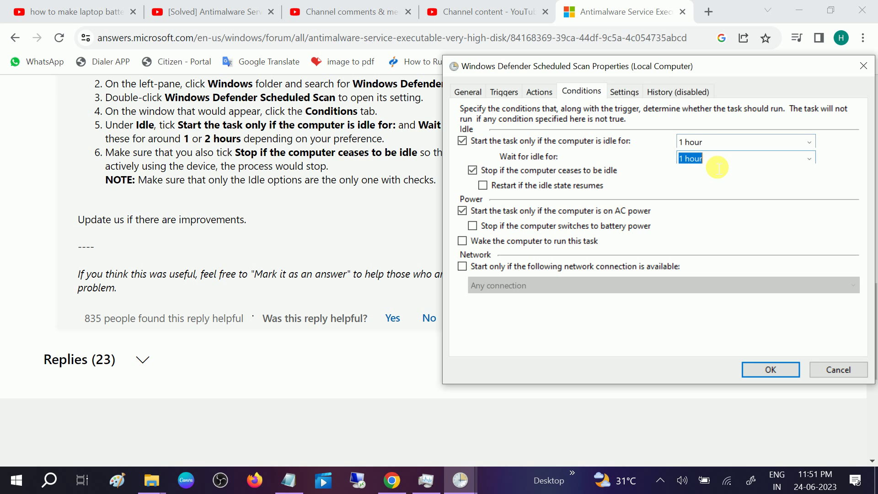
click(809, 158)
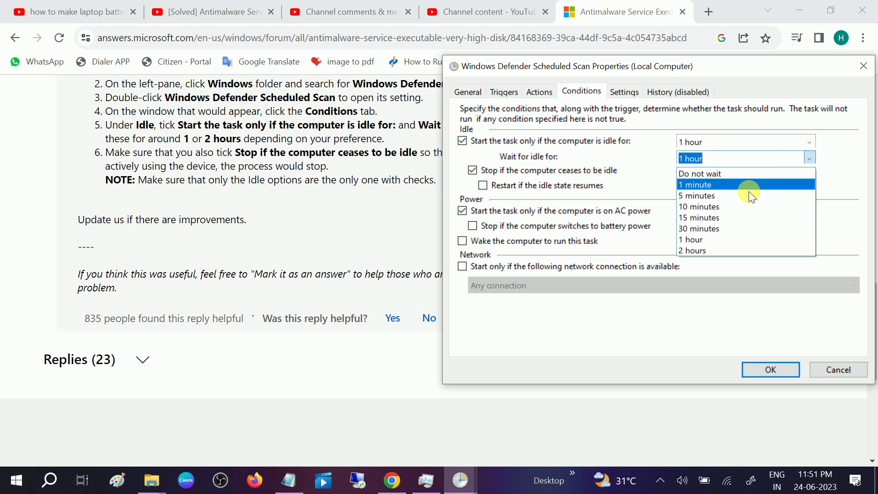
click(711, 251)
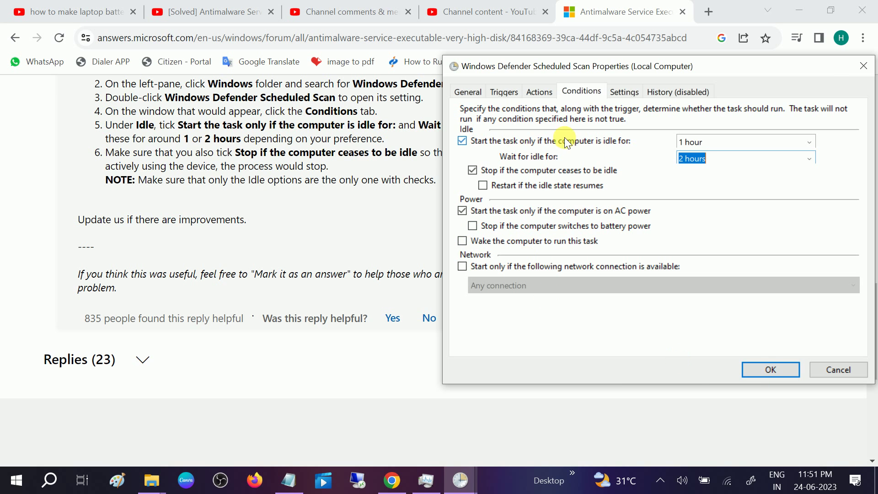
click(770, 369)
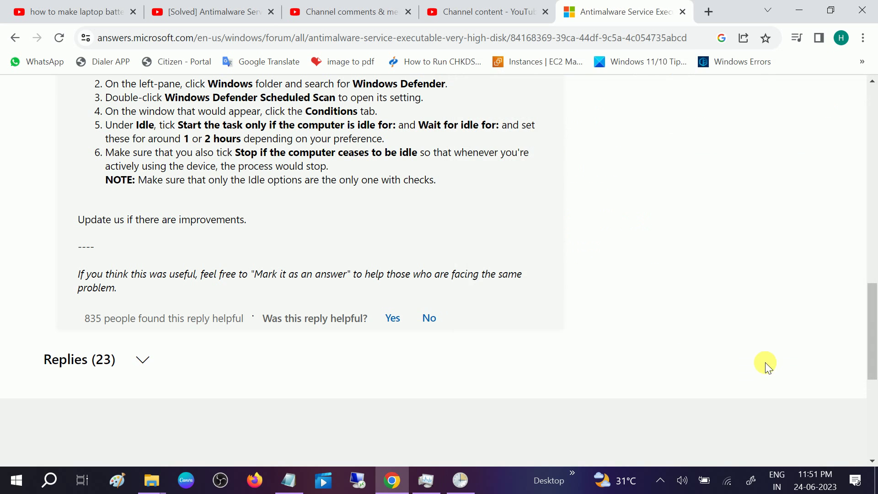
Clear 'Run with highest privileges' in Scheduled Scan's Properties, save, and close Task Scheduler.
click(462, 479)
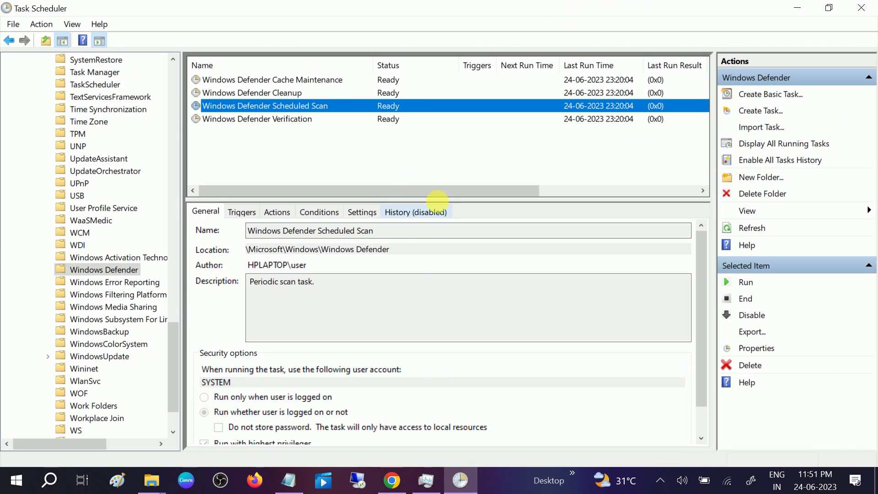
right_click(300, 103)
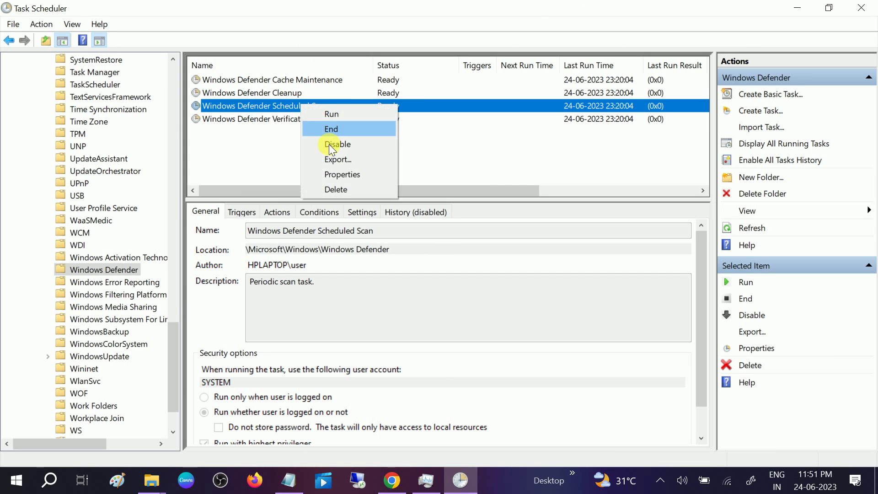
click(343, 174)
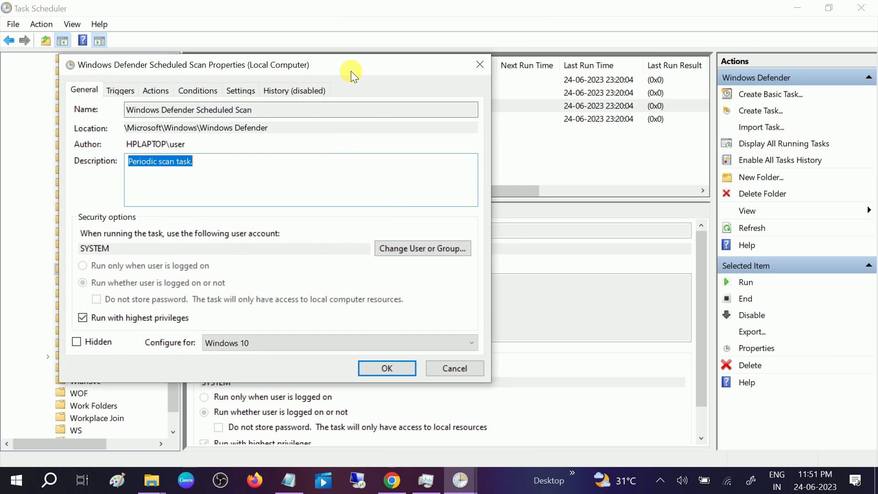
drag(350, 71, 471, 63)
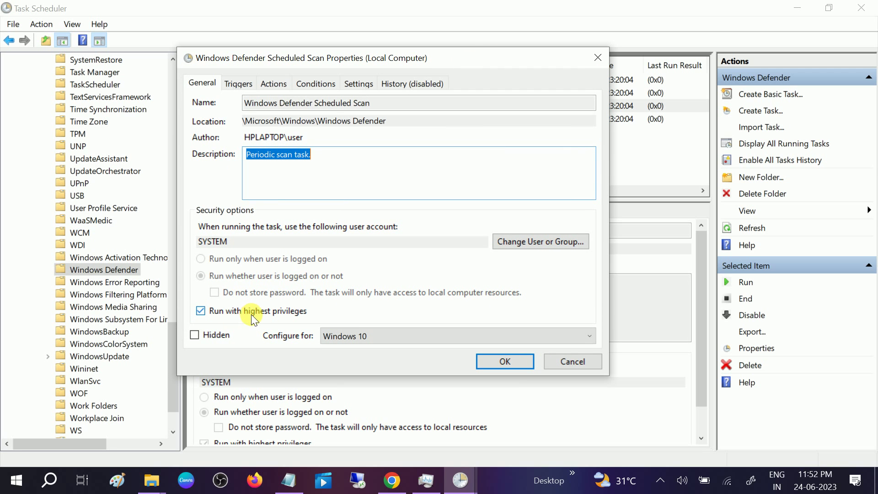
click(226, 314)
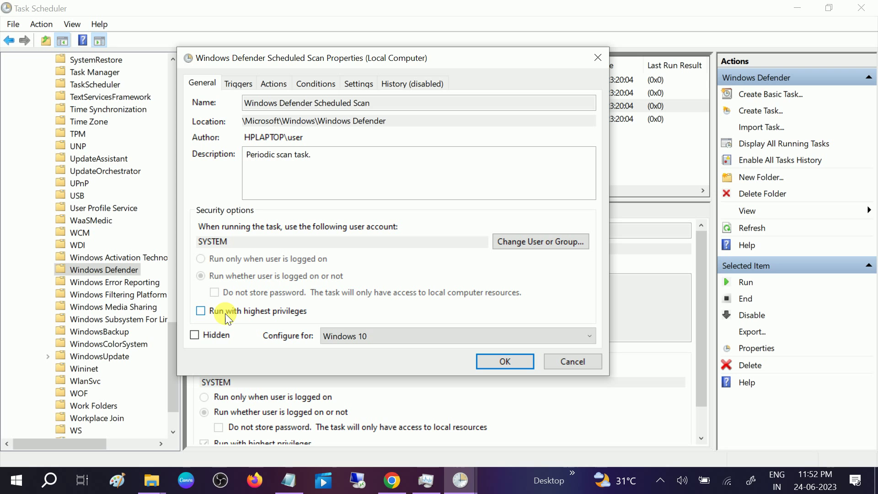
click(515, 361)
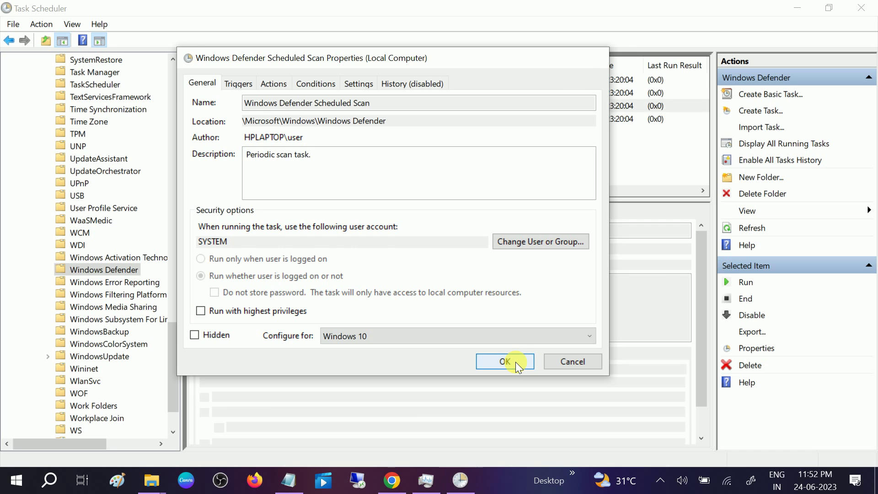
click(861, 8)
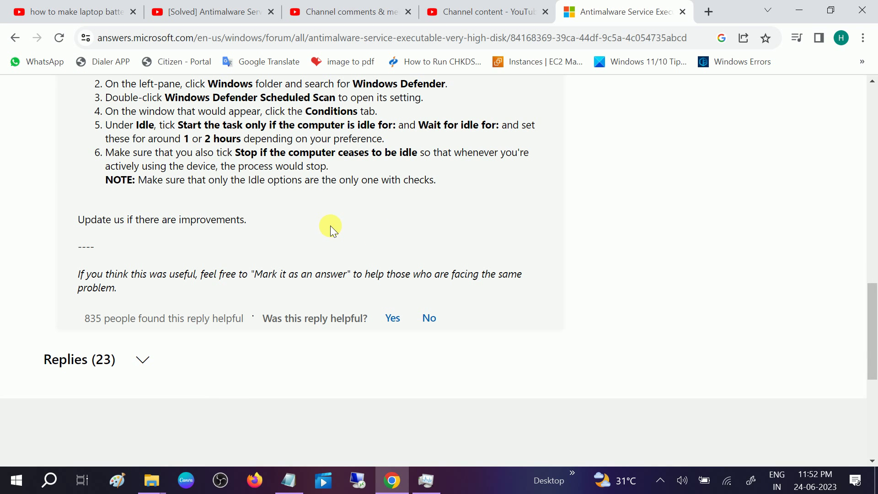
Minimize Chrome, search 'windows' and launch the Windows Security app.
click(801, 10)
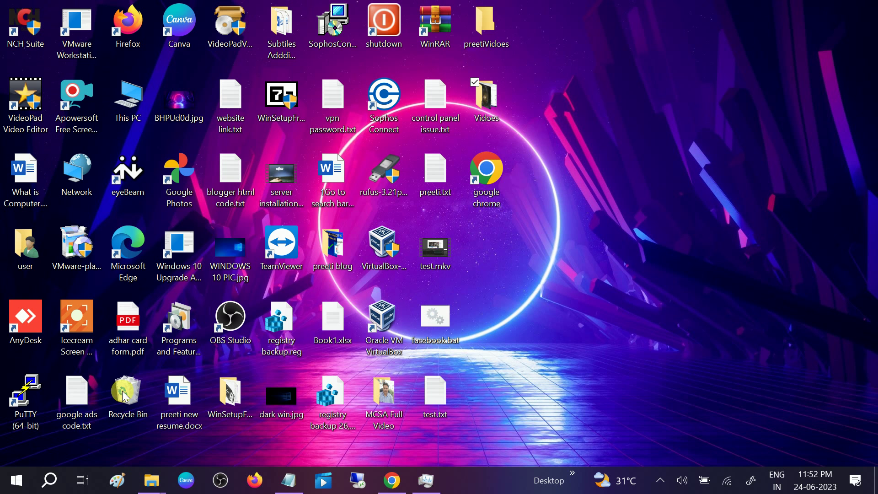
click(50, 480)
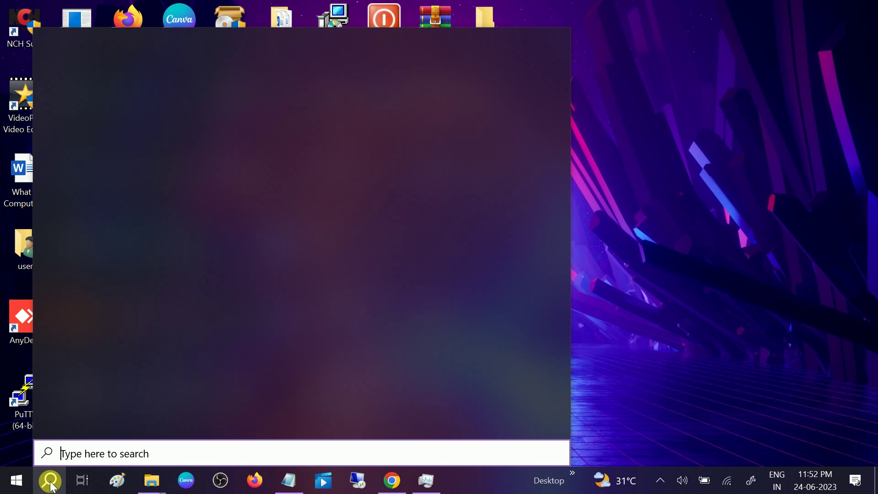
text(windows)
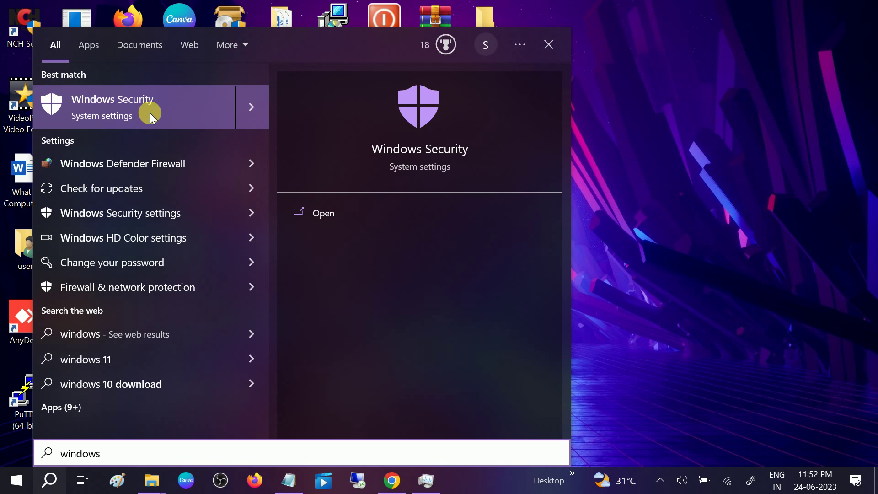
click(149, 106)
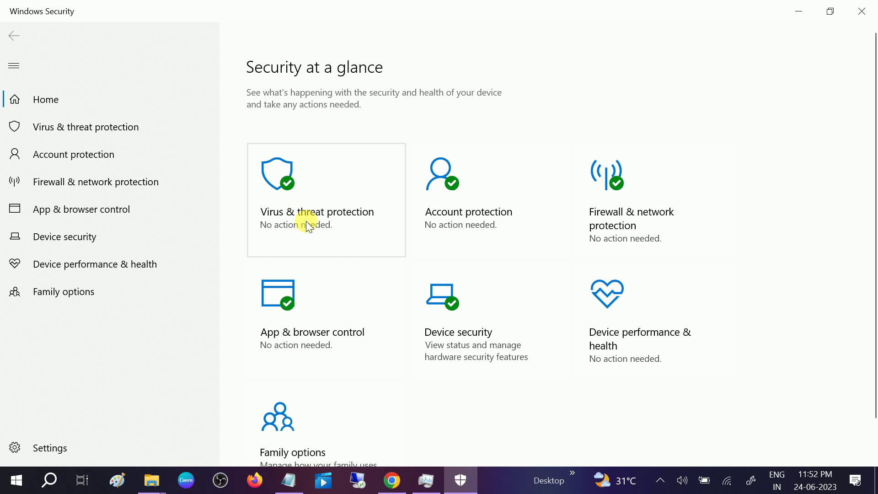
Under Virus & threat protection settings, go to Exclusions and choose to add a File exclusion.
click(310, 212)
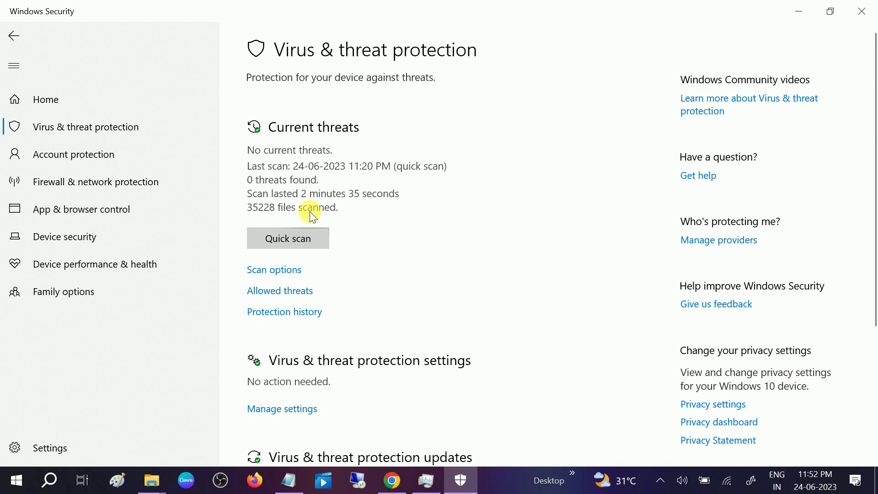
scroll(351, 236, down, 3)
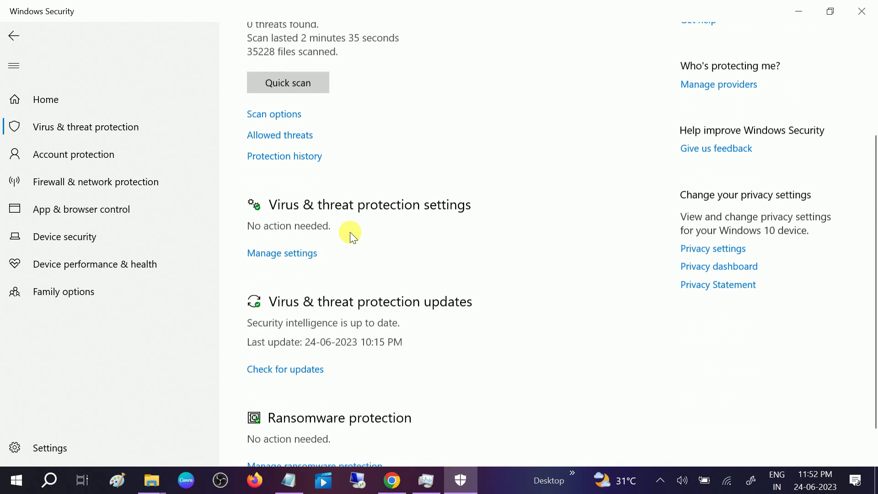
click(282, 253)
scroll(349, 288, down, 5)
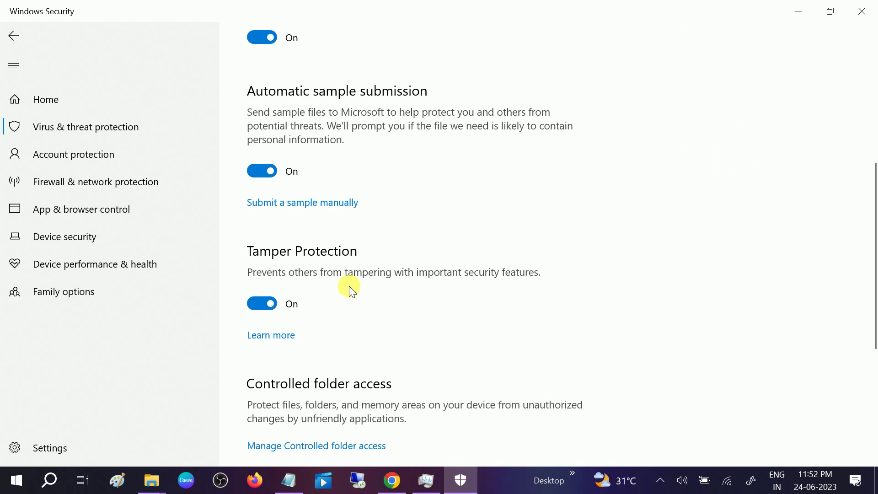
scroll(351, 290, down, 3)
scroll(349, 286, down, 2)
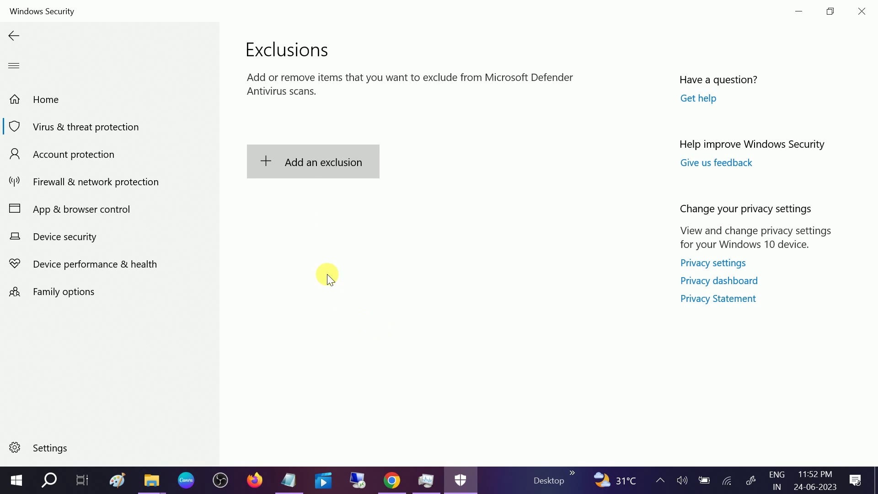
click(293, 168)
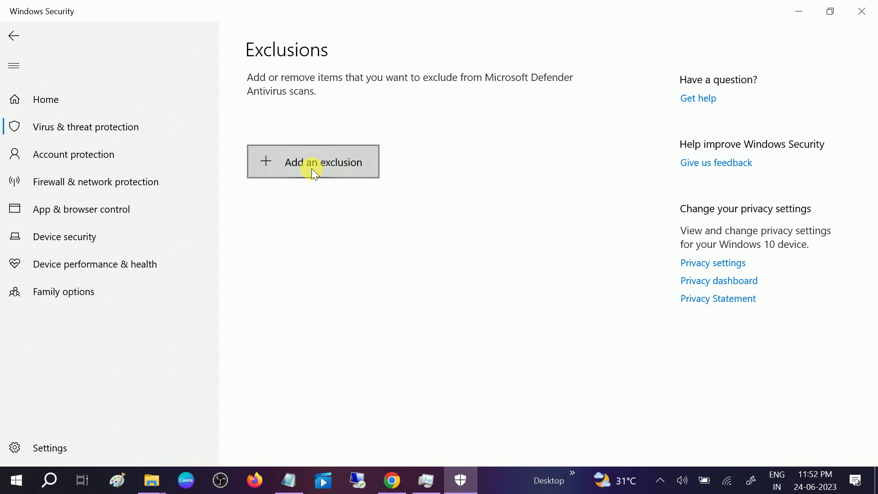
click(335, 163)
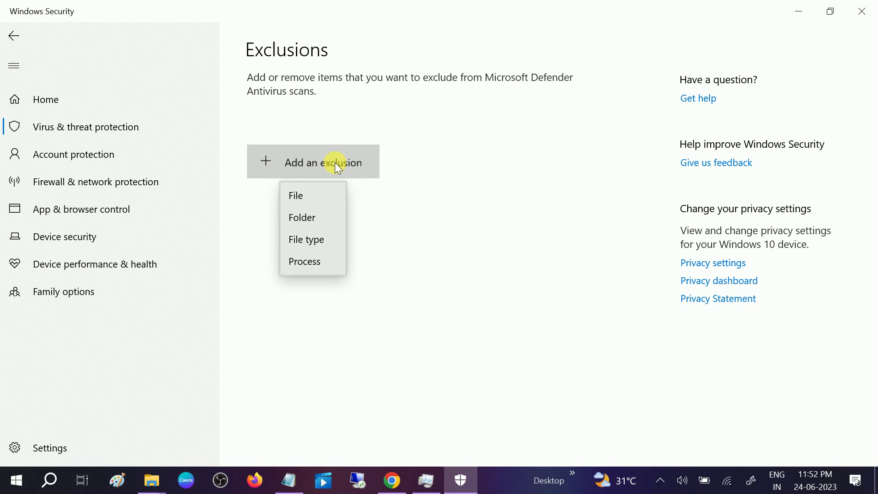
click(310, 193)
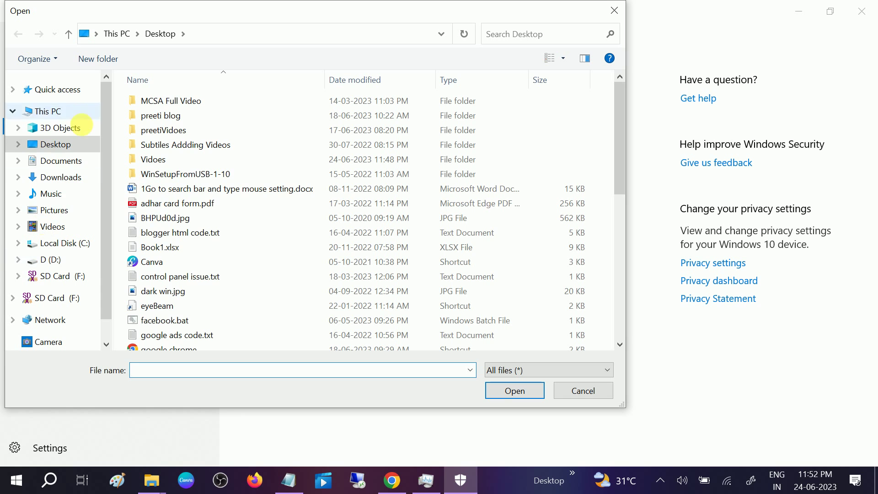
Browse to the C:\Program Files\Windows Defender folder in the Open dialog.
click(49, 112)
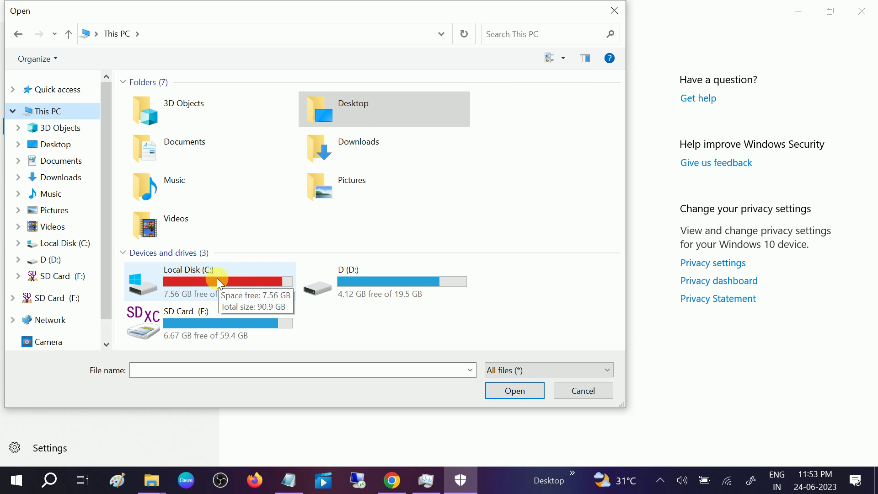
double_click(217, 278)
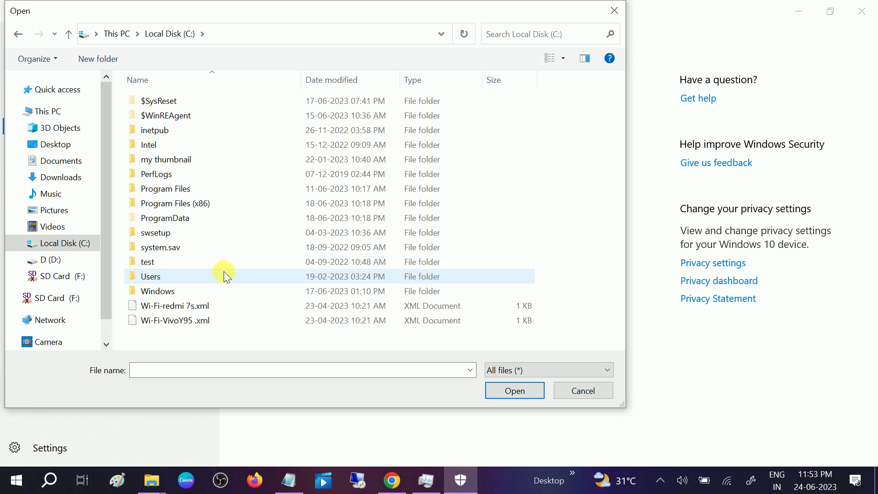
click(164, 192)
double_click(164, 191)
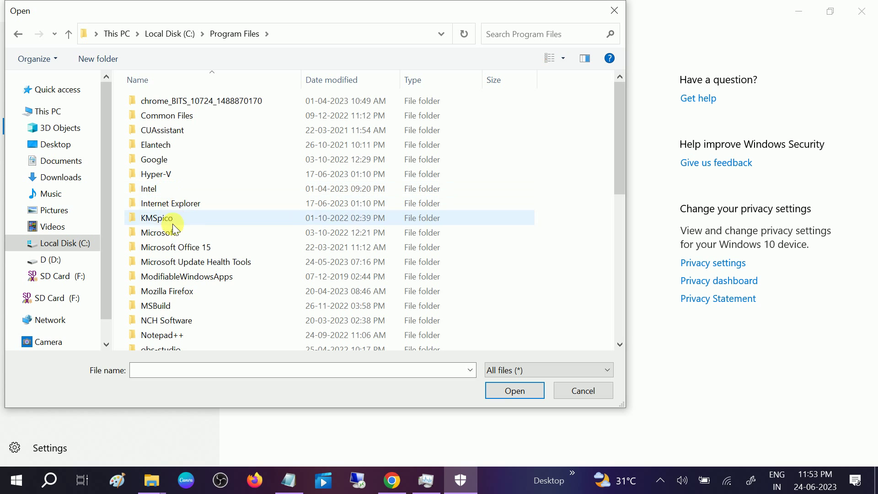
click(178, 206)
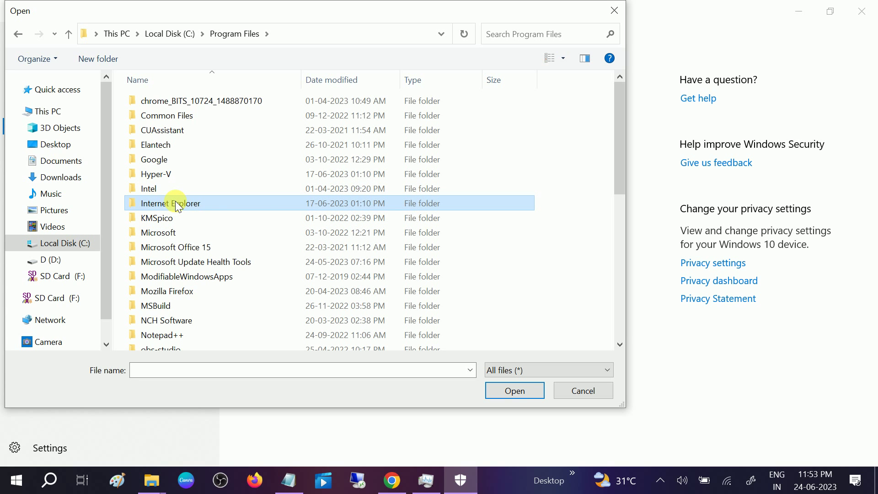
key(w)
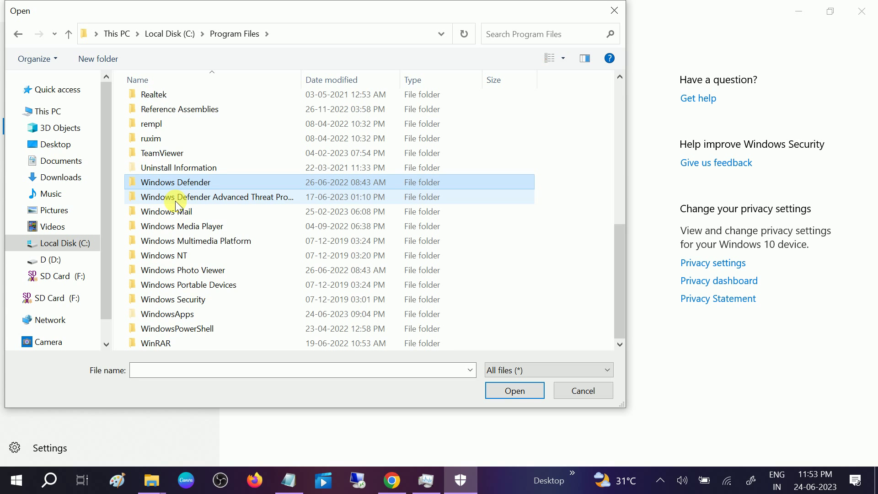
double_click(196, 182)
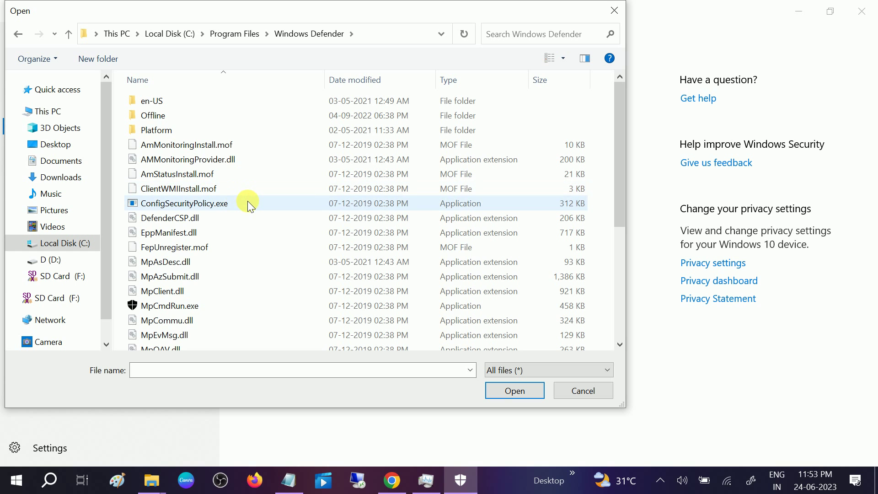
Choose MsMpEng.exe as the file to exclude from Defender scans.
mouse_move(248, 201)
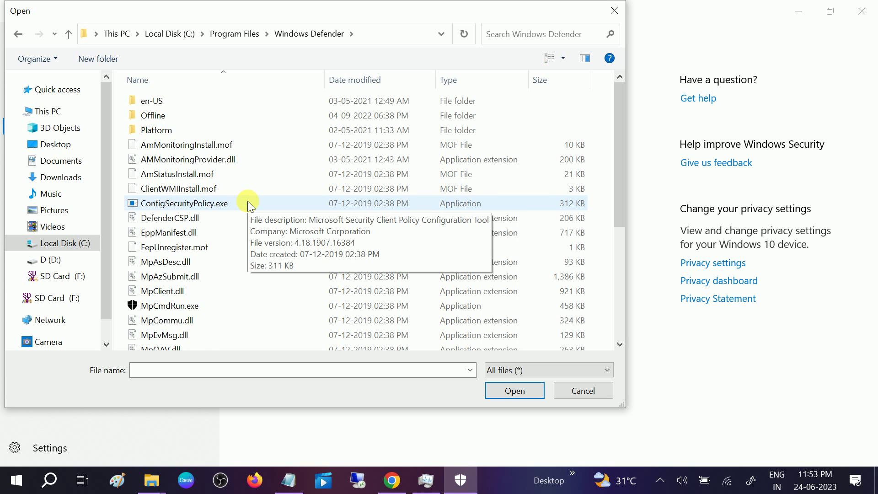
scroll(247, 202, down, 5)
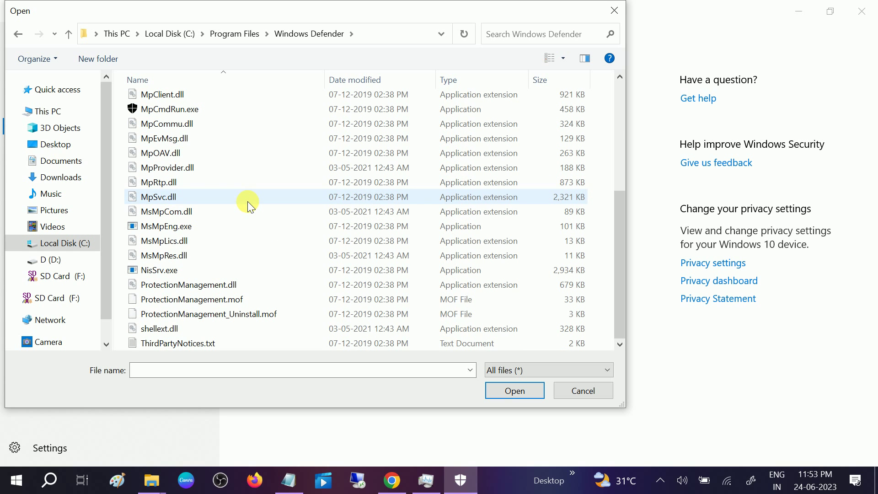
click(136, 231)
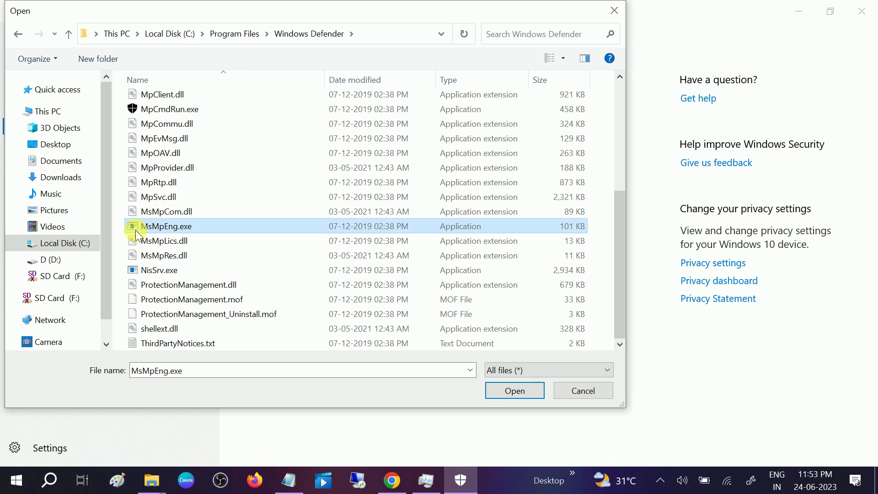
mouse_move(151, 235)
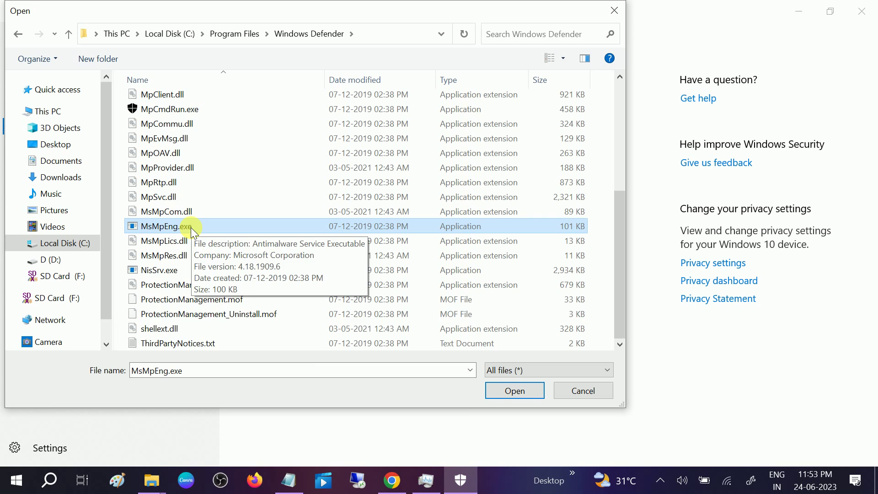
click(519, 392)
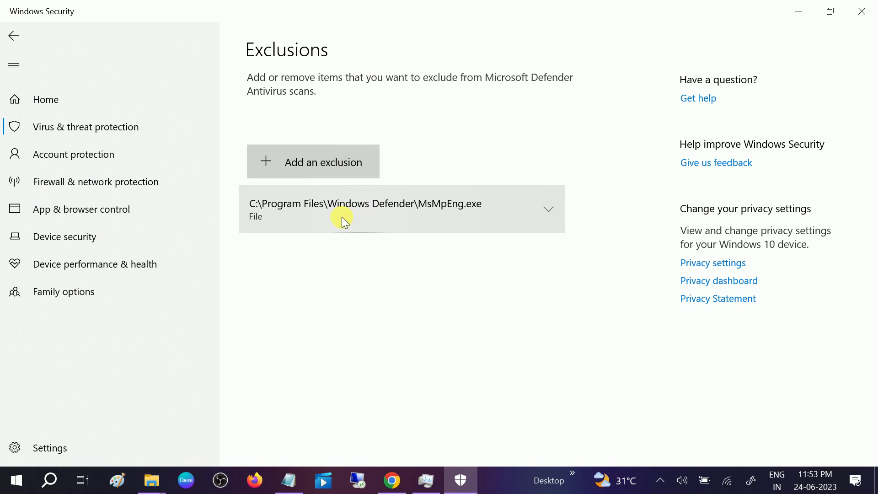
click(311, 163)
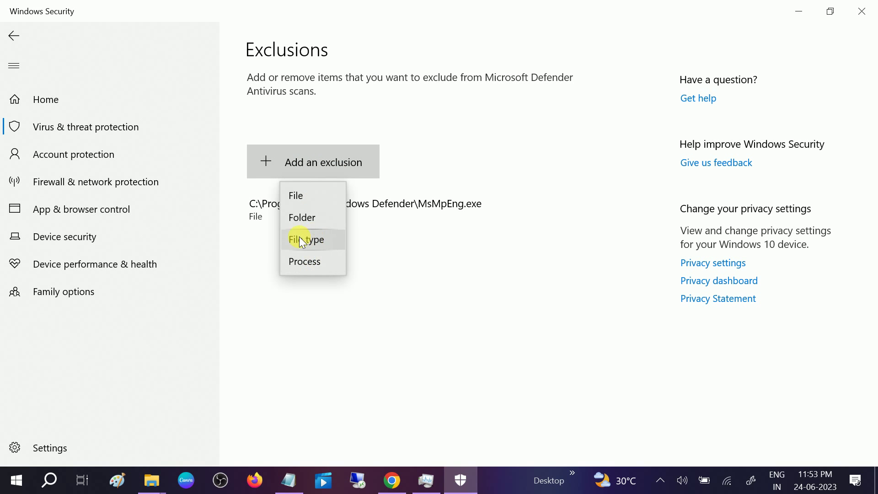
click(304, 197)
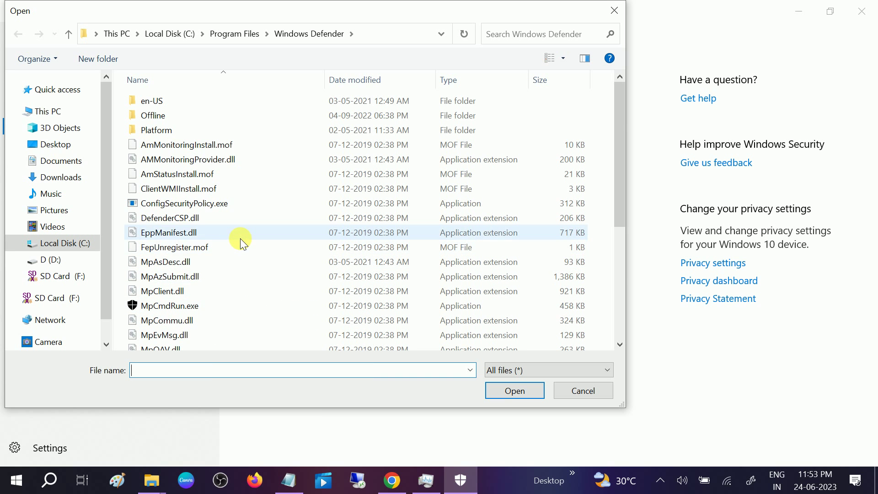
scroll(241, 242, down, 2)
scroll(240, 238, down, 3)
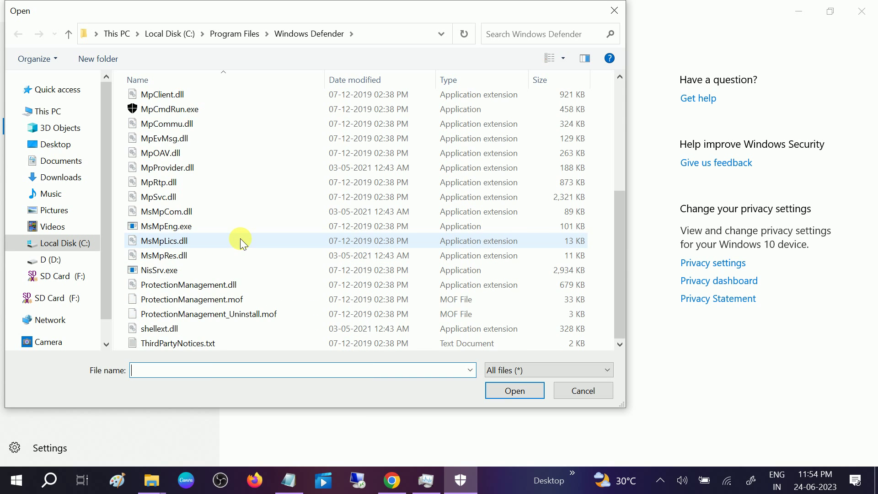
click(165, 226)
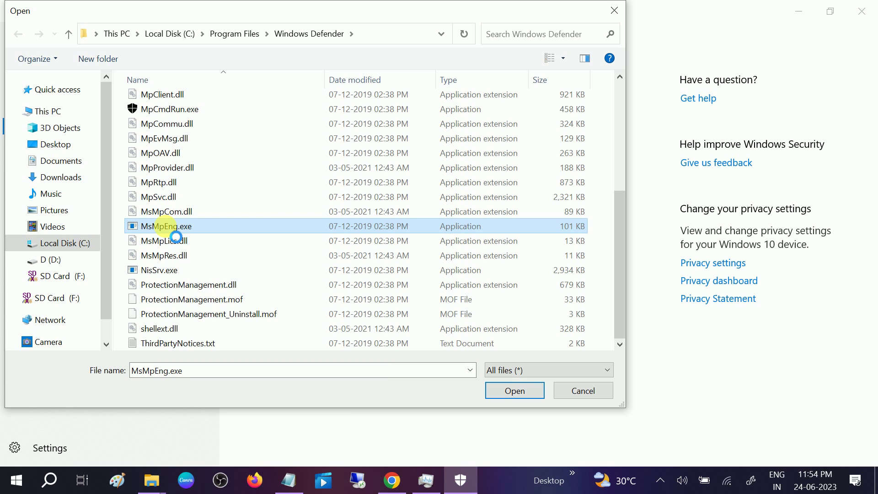
right_click(166, 227)
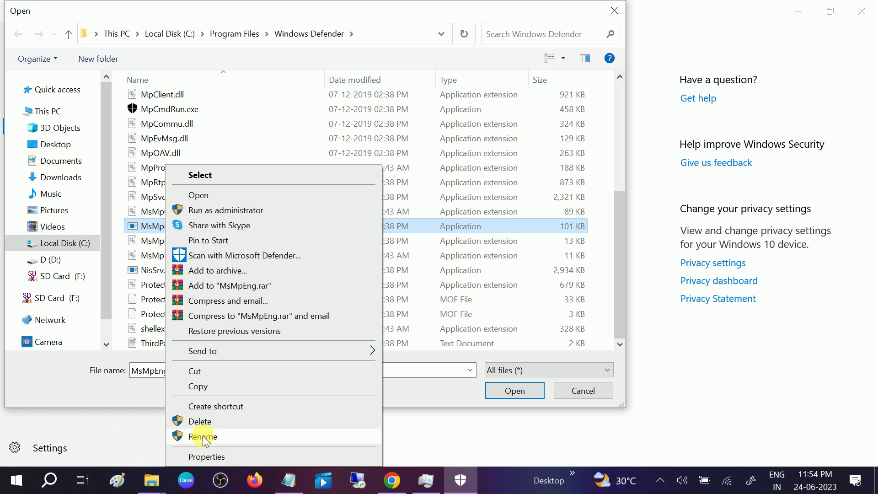
click(202, 388)
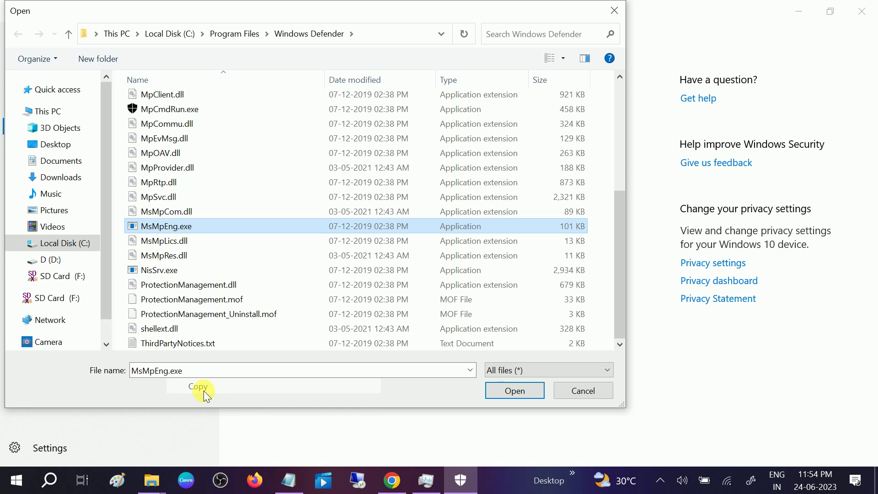
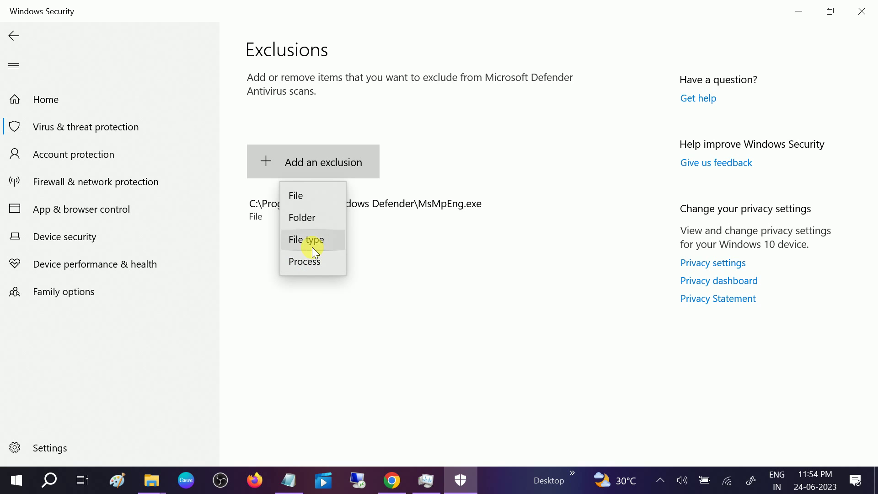
click(311, 245)
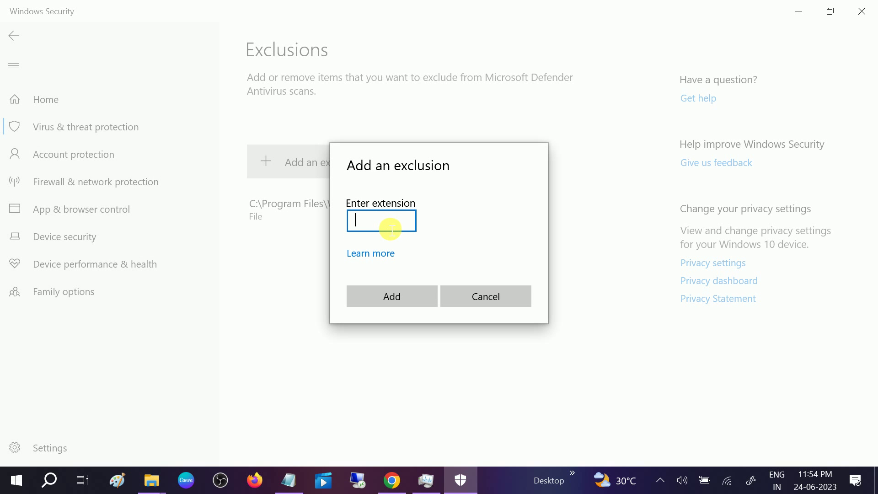
click(394, 294)
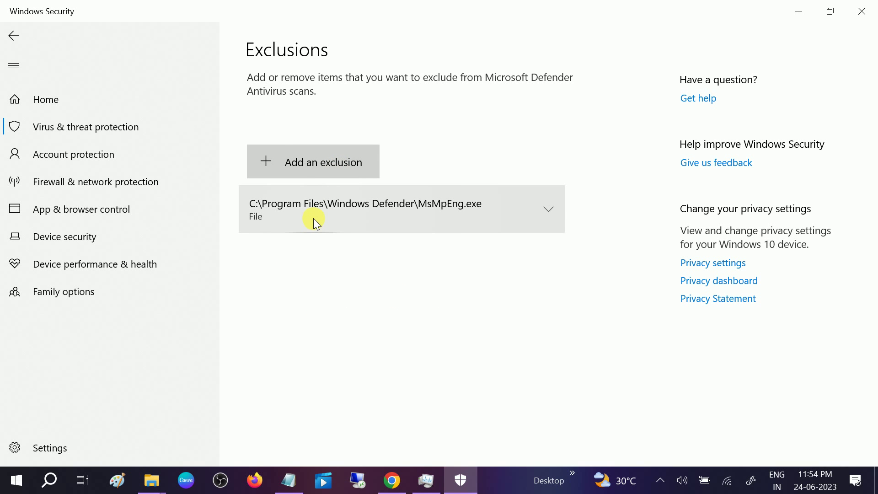
click(316, 164)
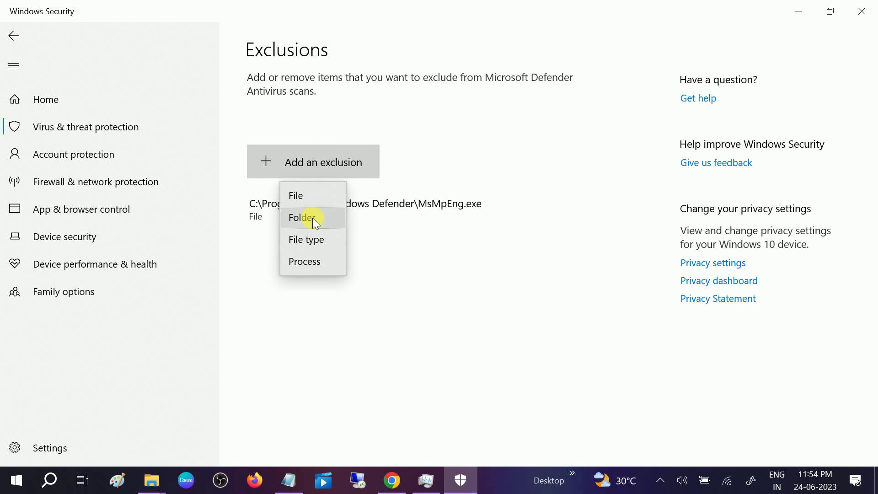
click(306, 204)
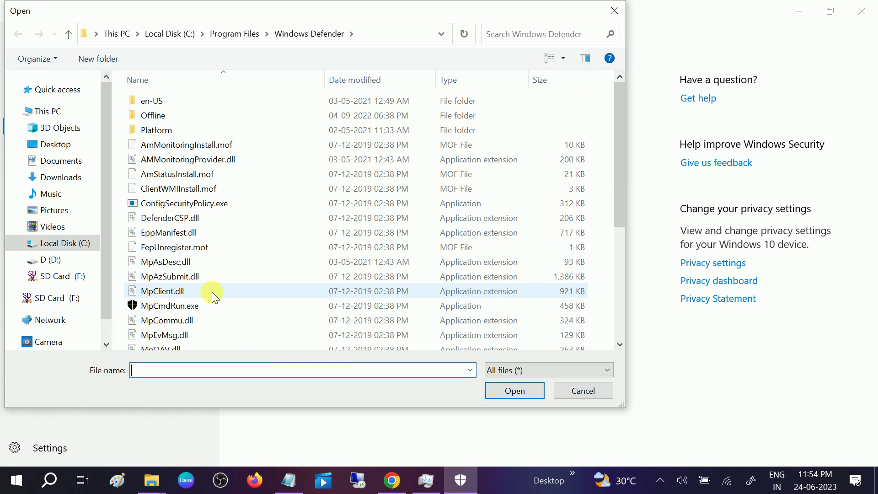
scroll(212, 292, down, 5)
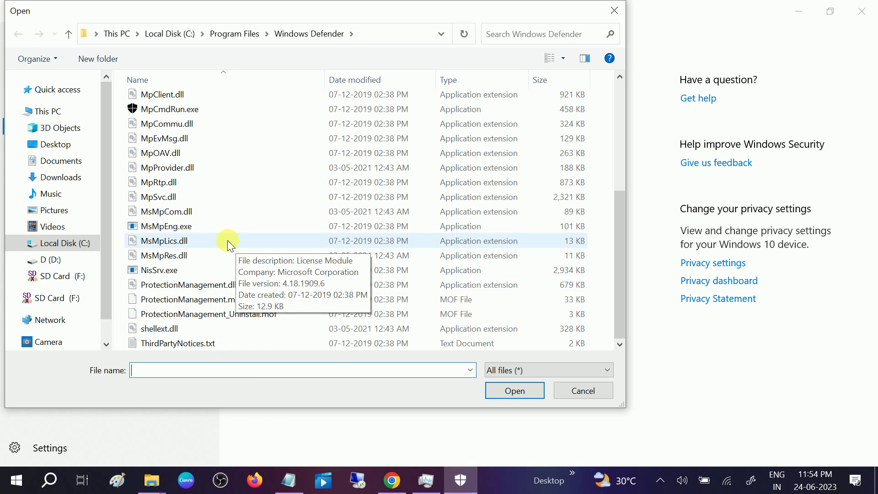
click(194, 225)
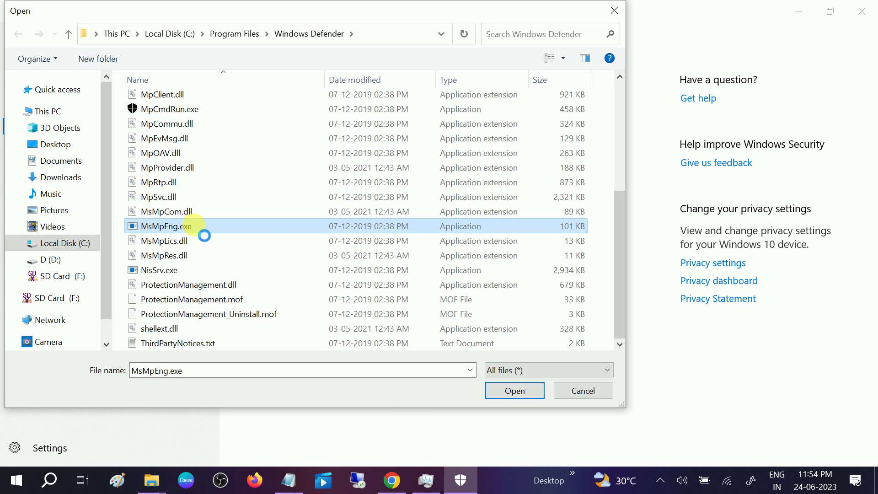
right_click(194, 224)
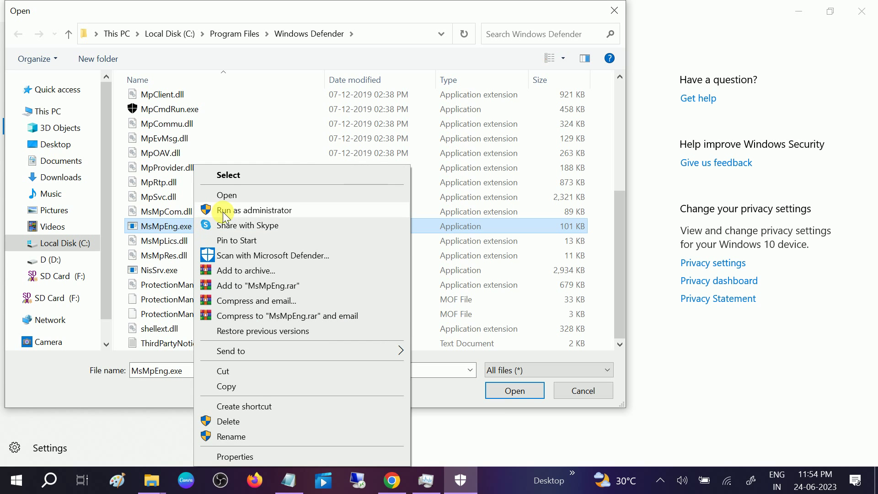
click(246, 382)
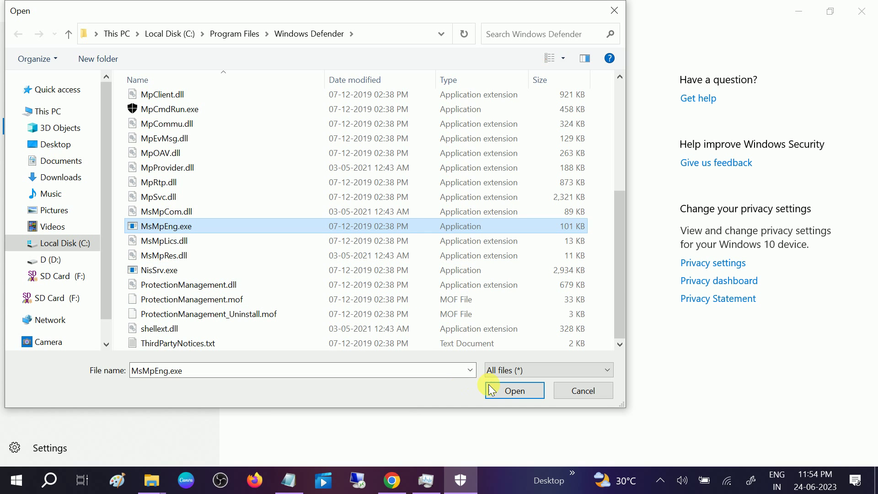
double_click(171, 374)
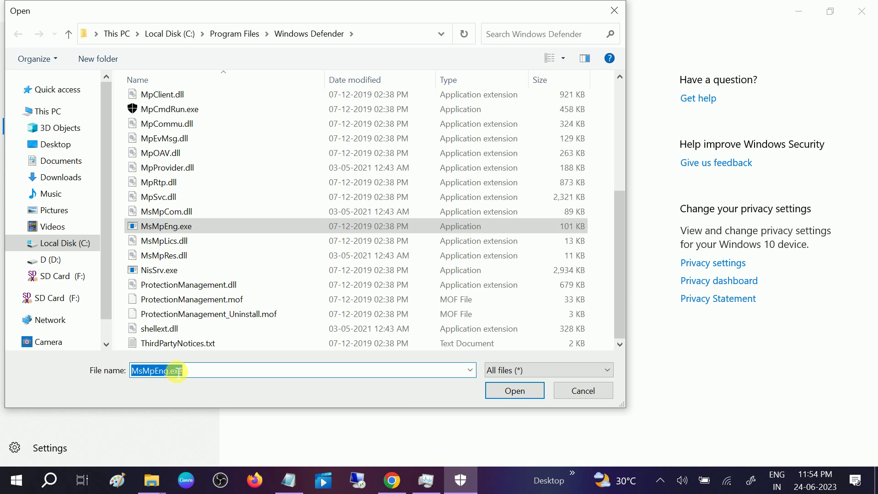
right_click(177, 371)
click(211, 232)
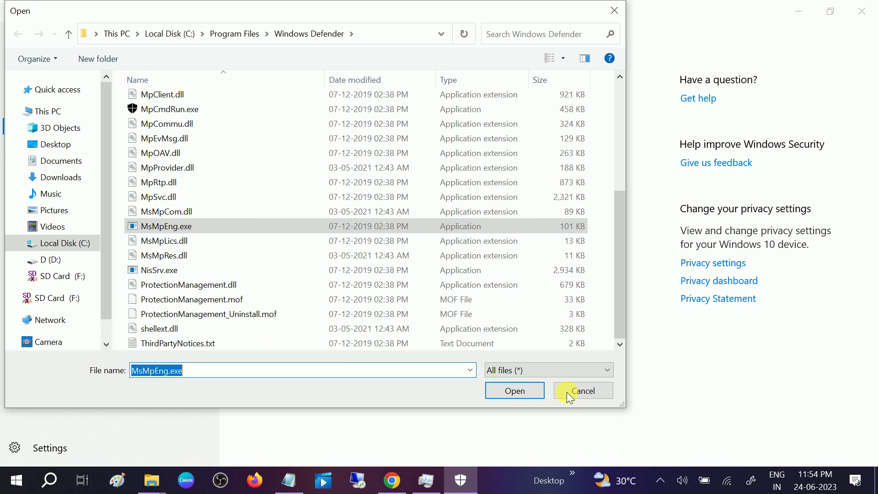
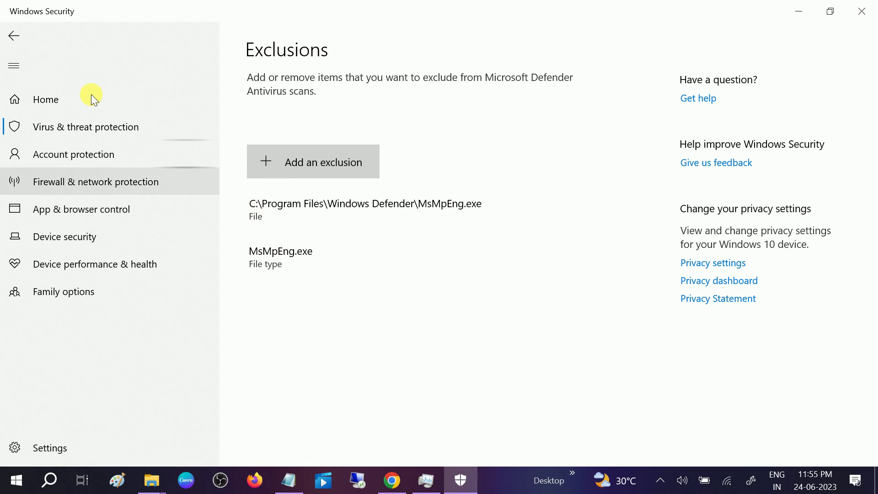
Go back from the Exclusions list with both MsMpEng.exe entries to Virus & threat protection settings.
click(14, 36)
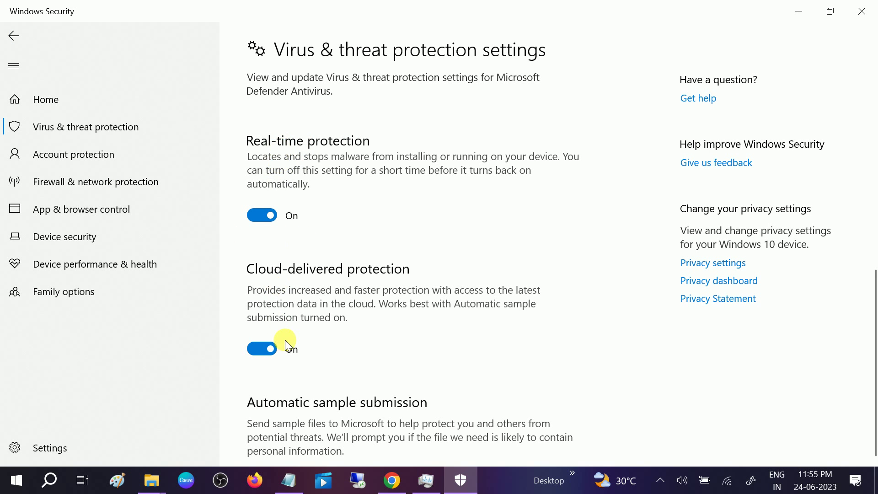
Check that the Virus & threat protection settings are all On, then close Windows Security.
scroll(308, 219, down, 5)
scroll(291, 262, up, 5)
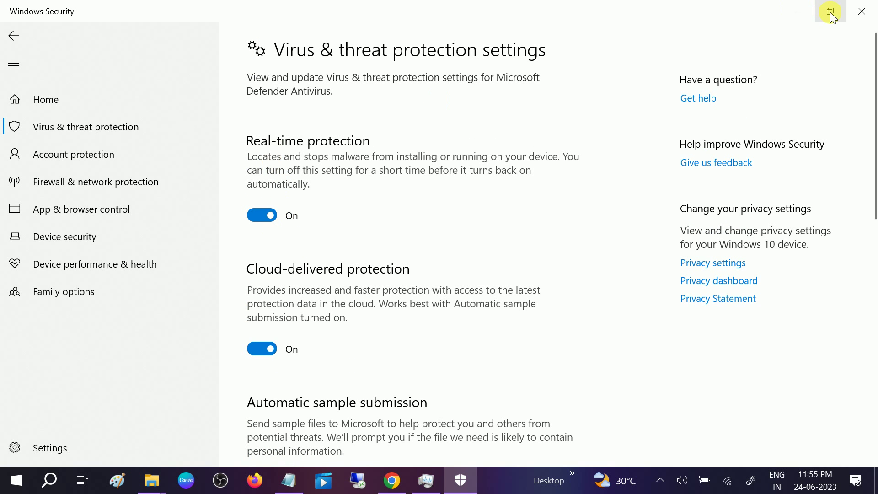
click(860, 11)
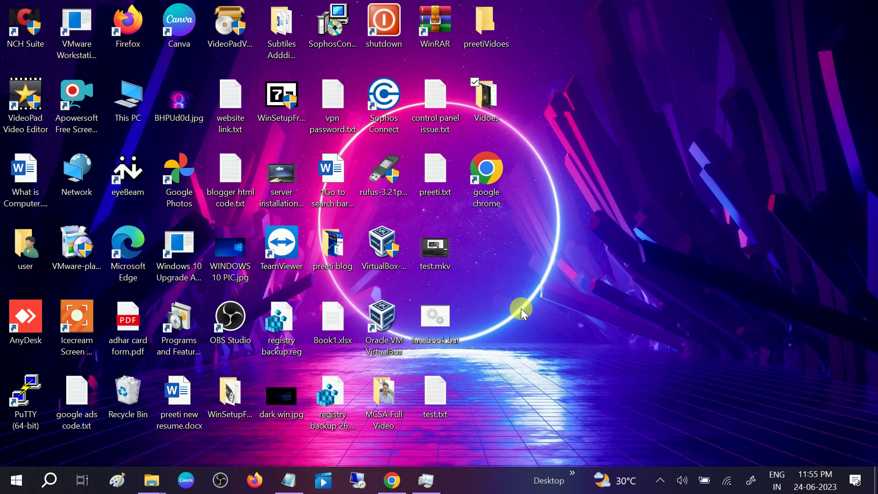